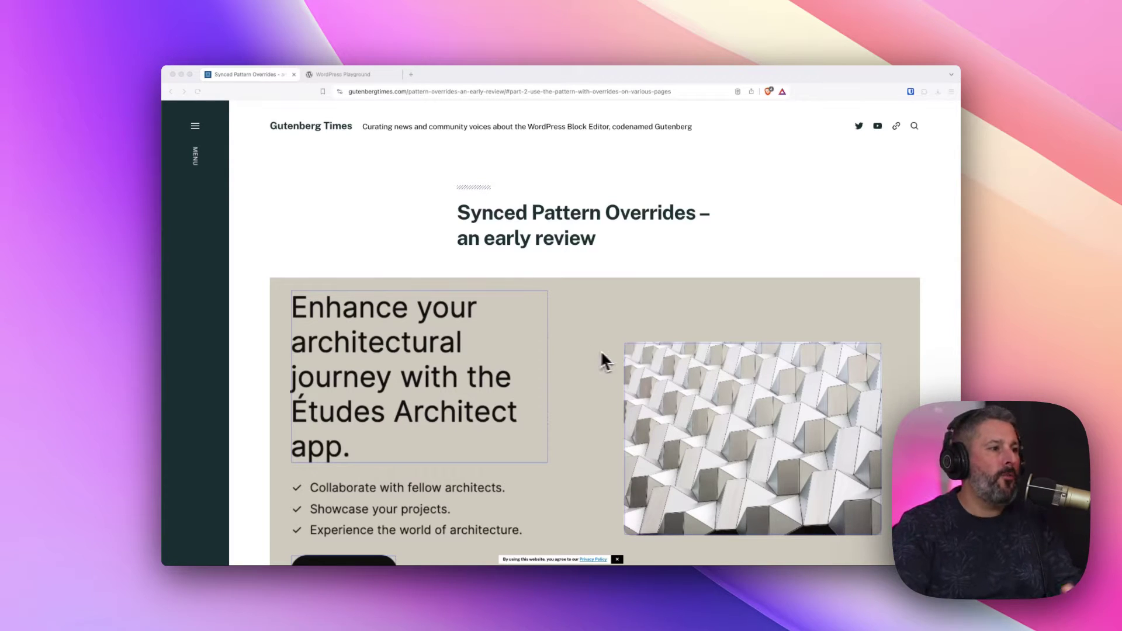
Scroll through the Gutenberg Times 'Synced Pattern Overrides – an early review' article
scroll(535, 313, down, 2)
scroll(553, 321, down, 5)
scroll(554, 322, up, 8)
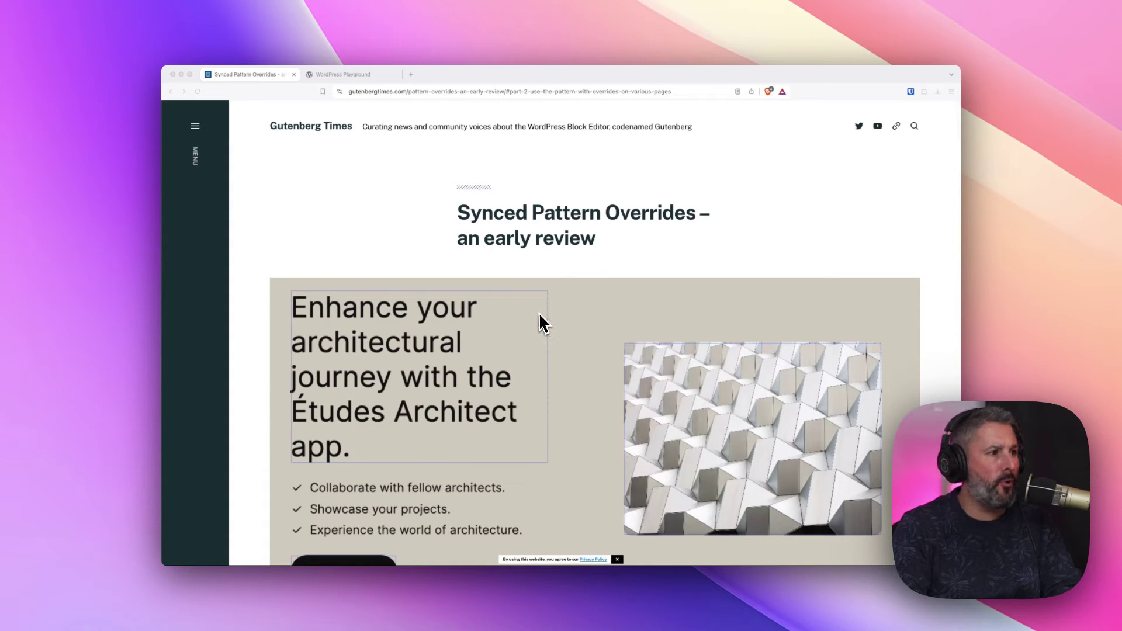
Switch to WordPress Playground, open the Site Editor from Appearance and show its Patterns library
click(367, 78)
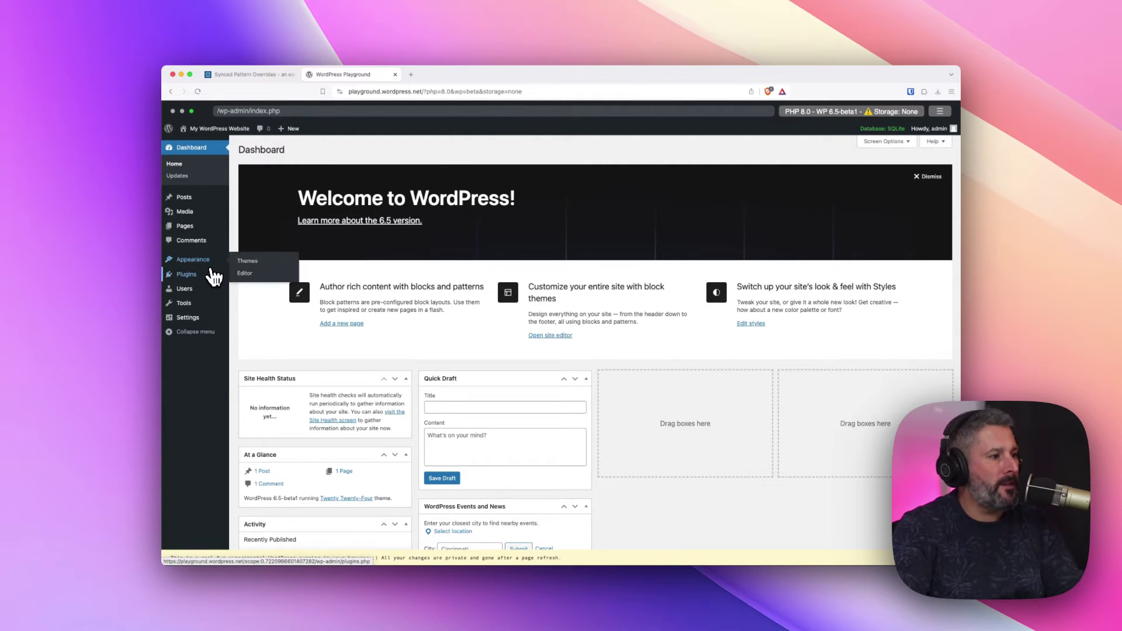
mouse_move(209, 265)
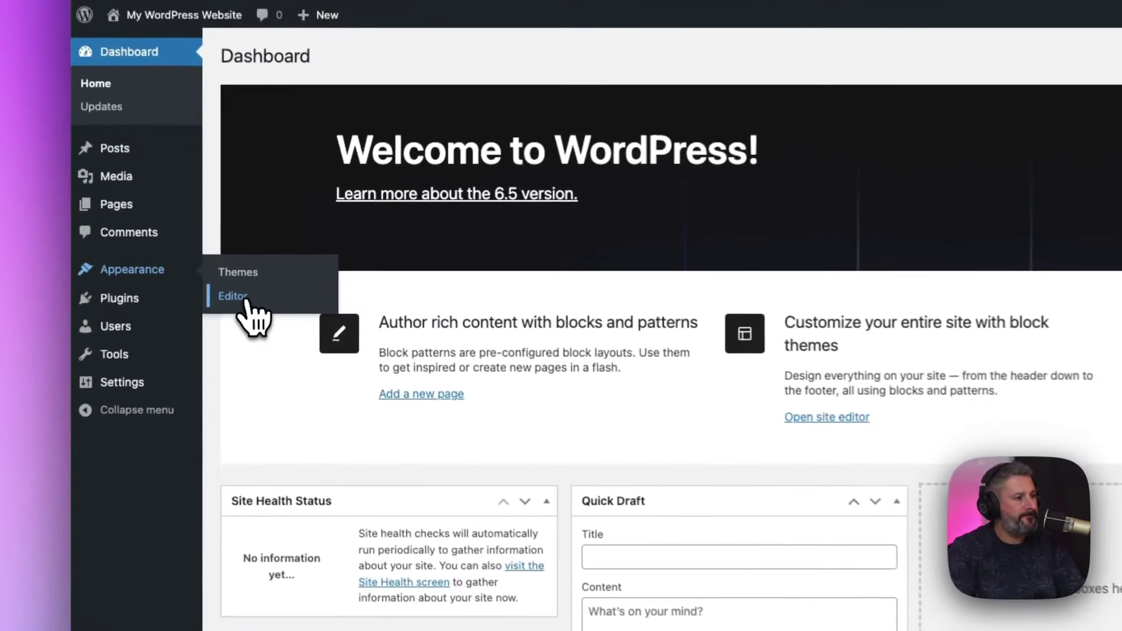
click(244, 299)
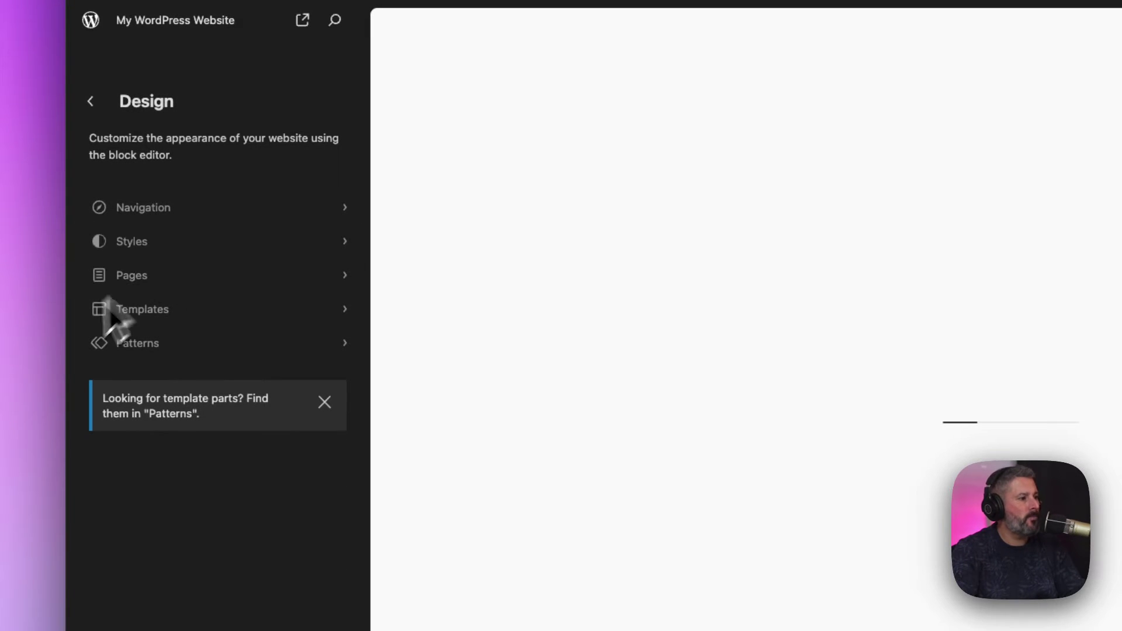
click(189, 345)
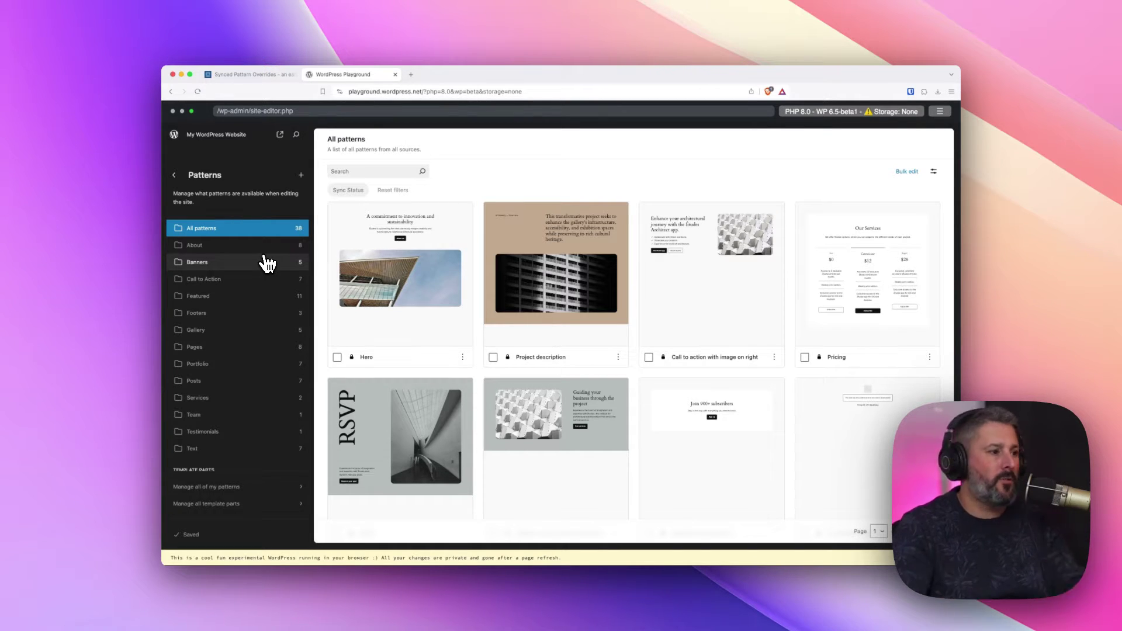
scroll(497, 380, down, 10)
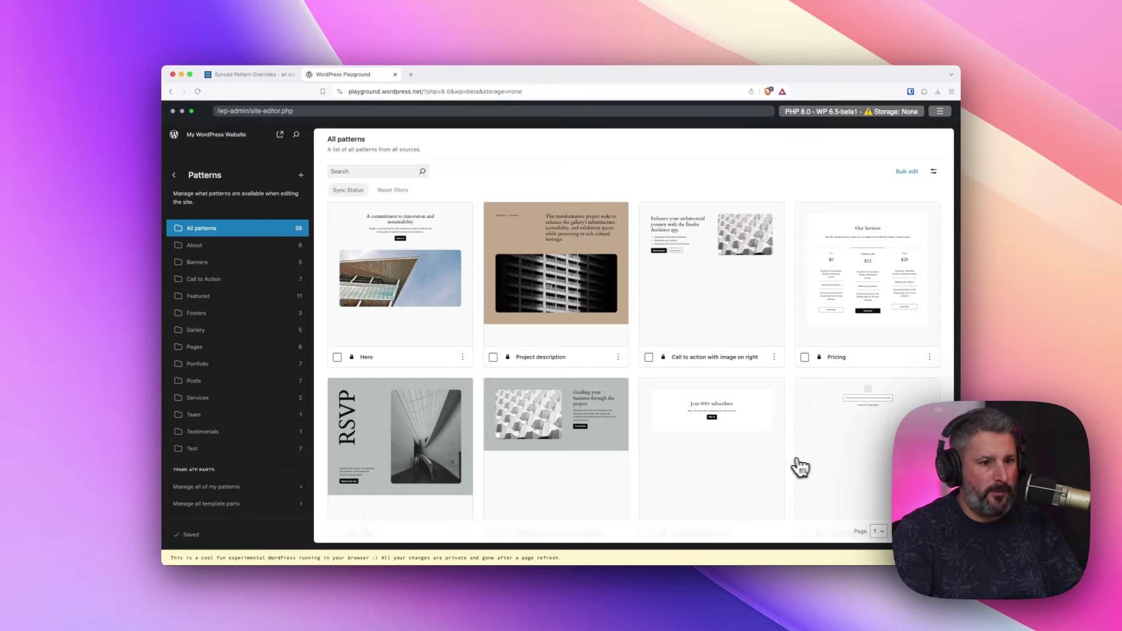
scroll(593, 419, down, 3)
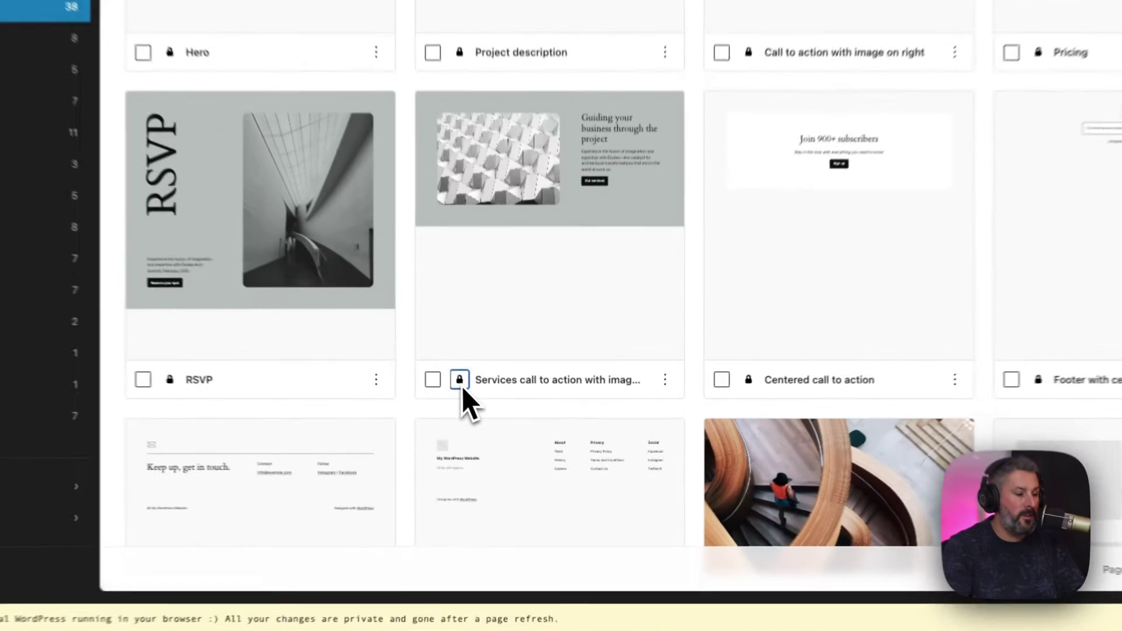
mouse_move(509, 434)
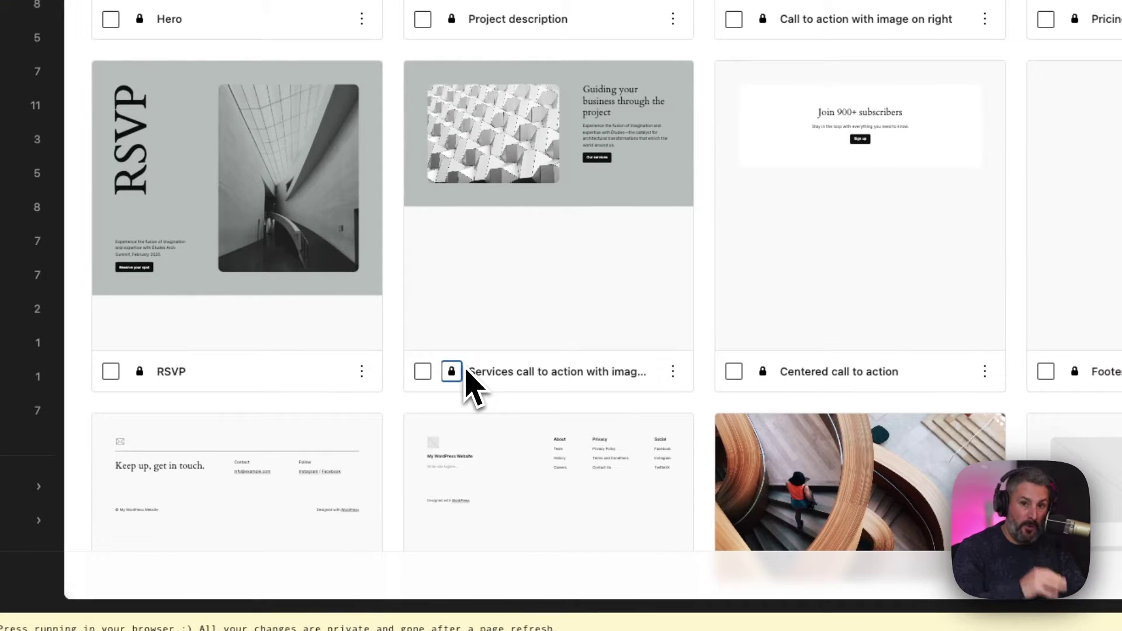
Duplicate the services call-to-action pattern as a synced pattern named 'Matts Hero'
click(671, 373)
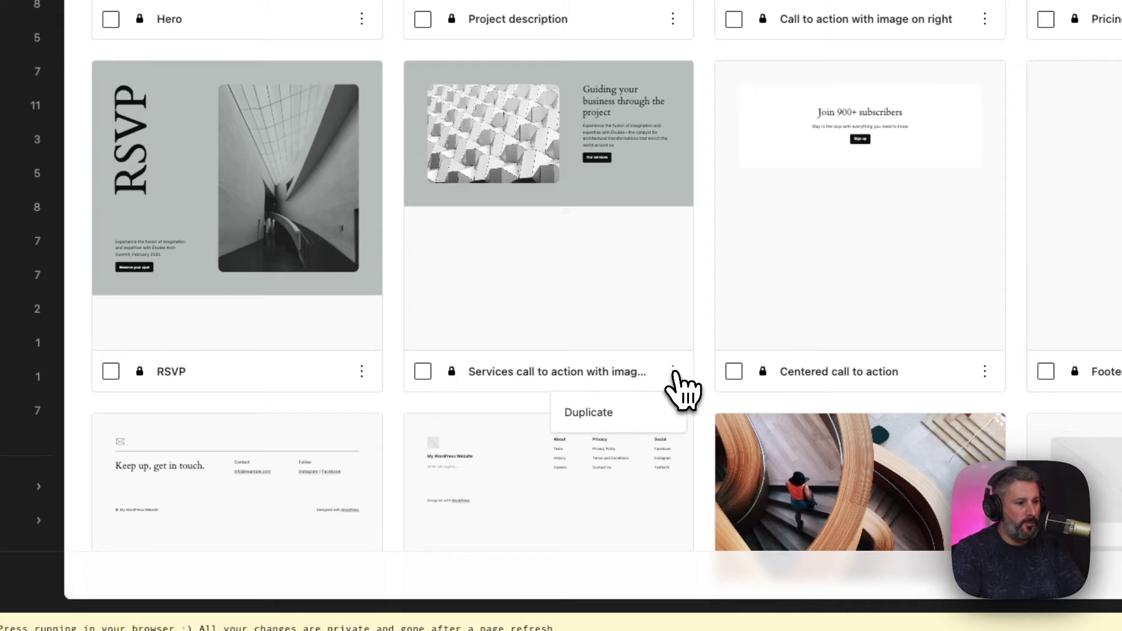
click(602, 414)
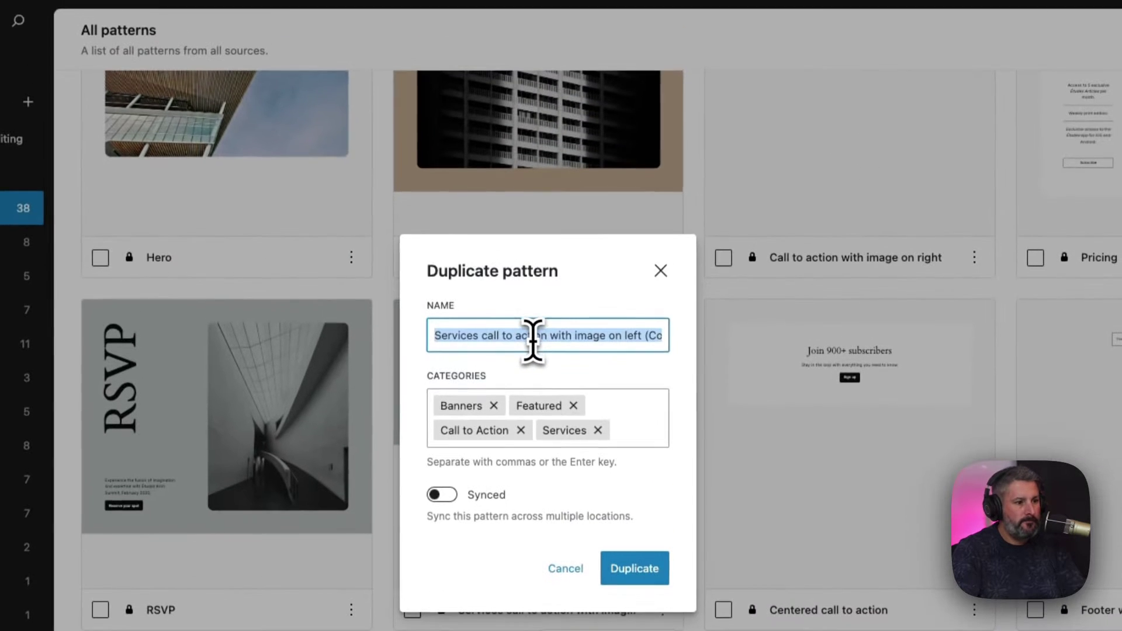
text(Matts H)
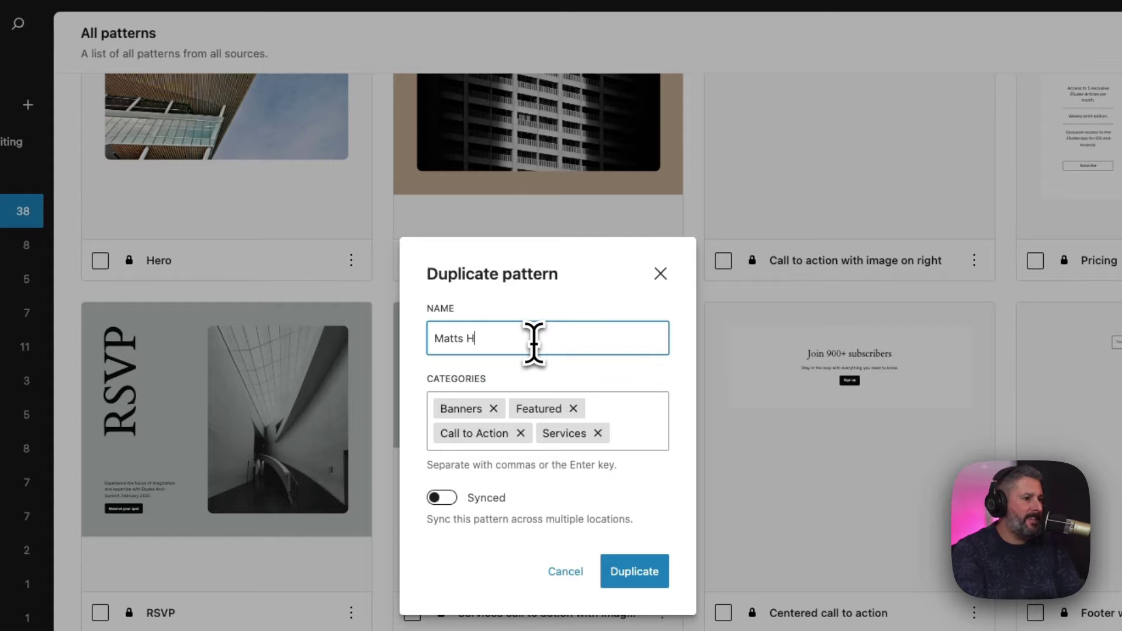
text(ero)
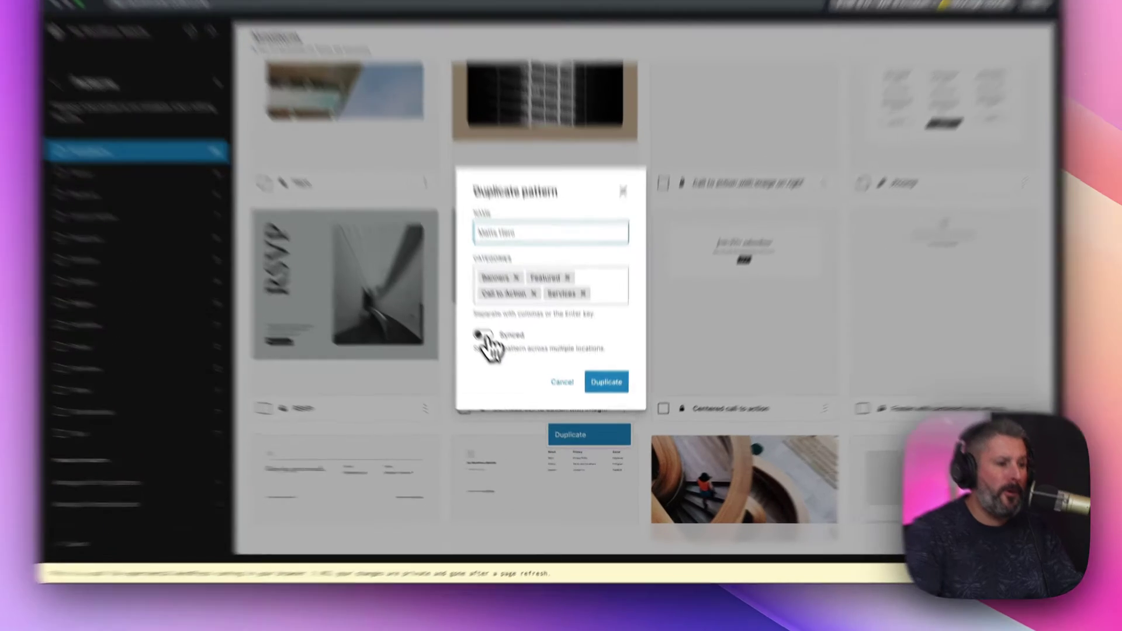
click(483, 336)
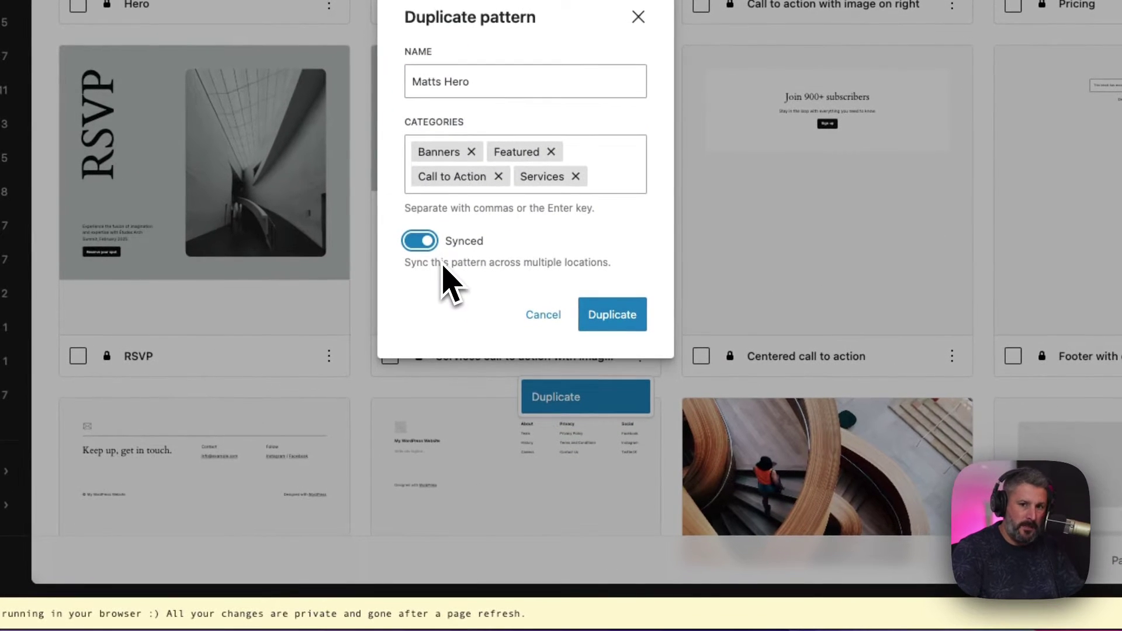
click(611, 316)
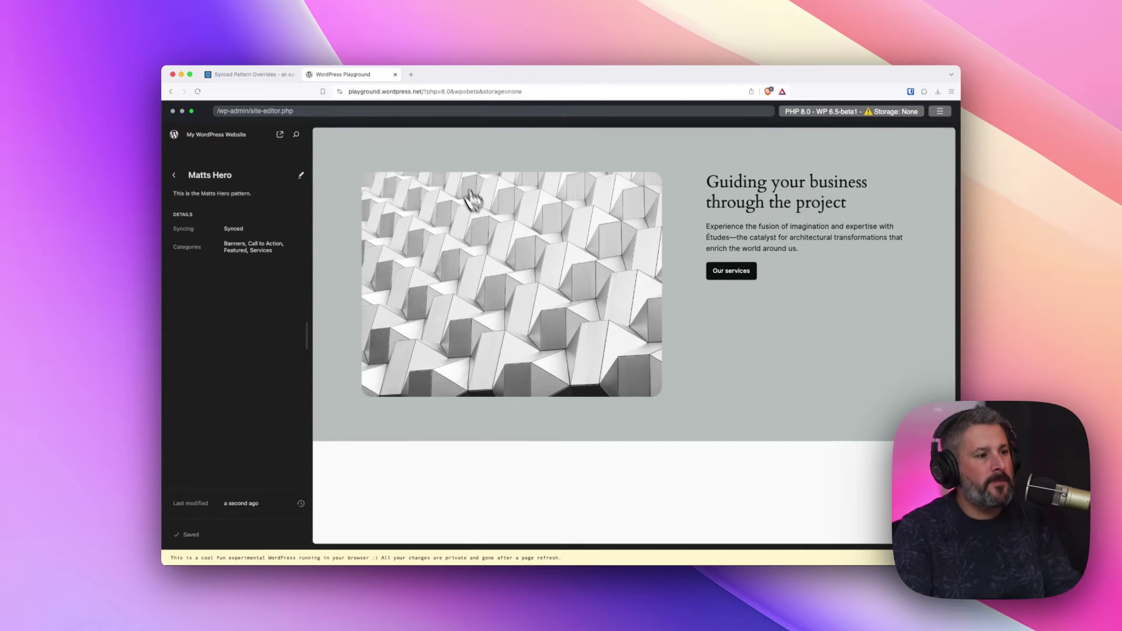
Open Matts Hero in the editor and select its 'Guiding your business through the project' heading
click(304, 176)
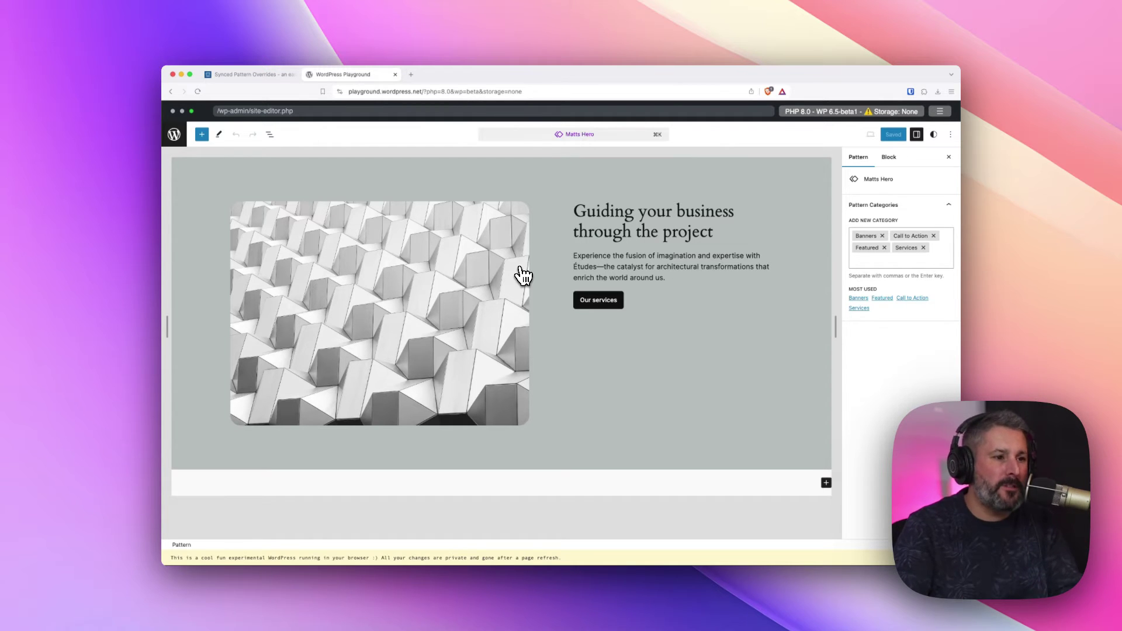
click(584, 221)
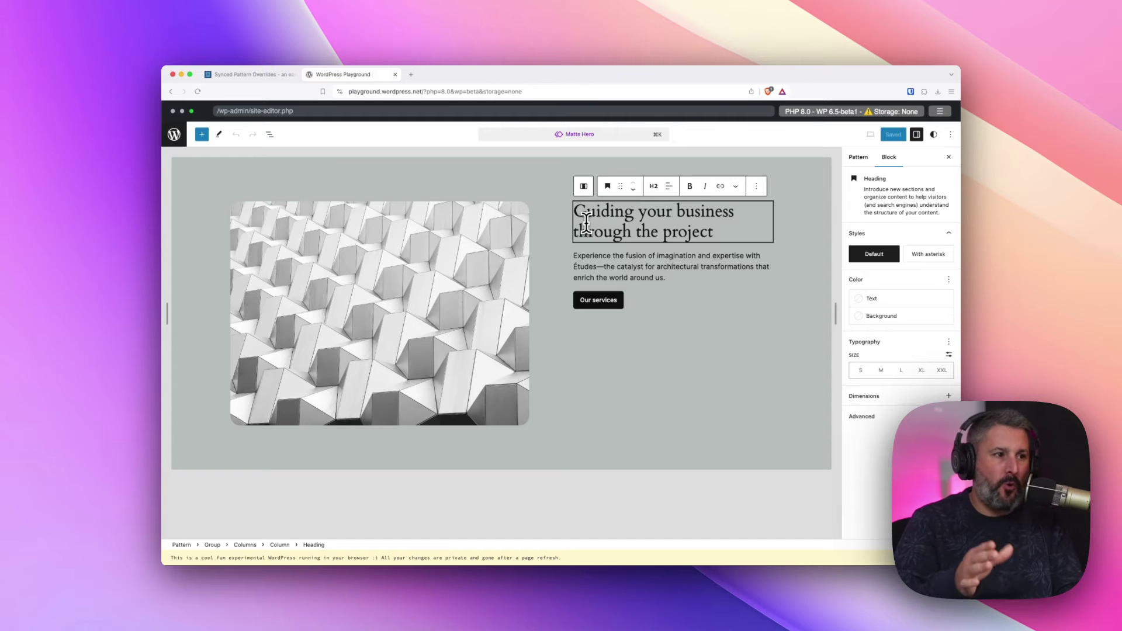
Read the article's Part 1, highlighting 'Heading, Paragraph' as override-capable blocks, then return to Matts Hero
click(255, 78)
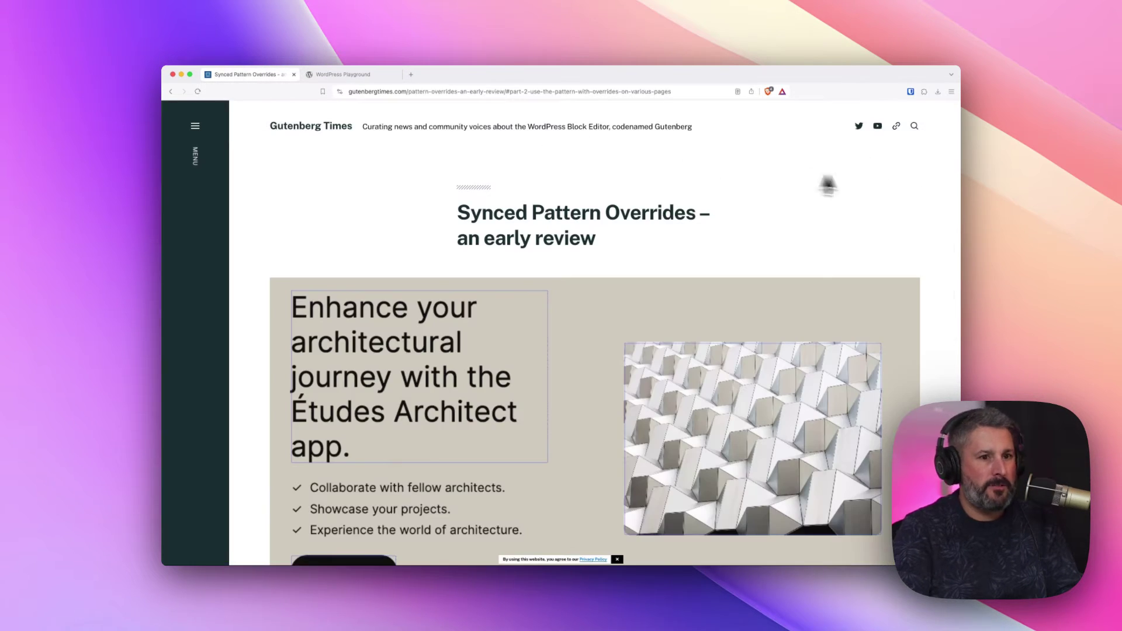
scroll(927, 193, down, 2)
drag(958, 150, 965, 211)
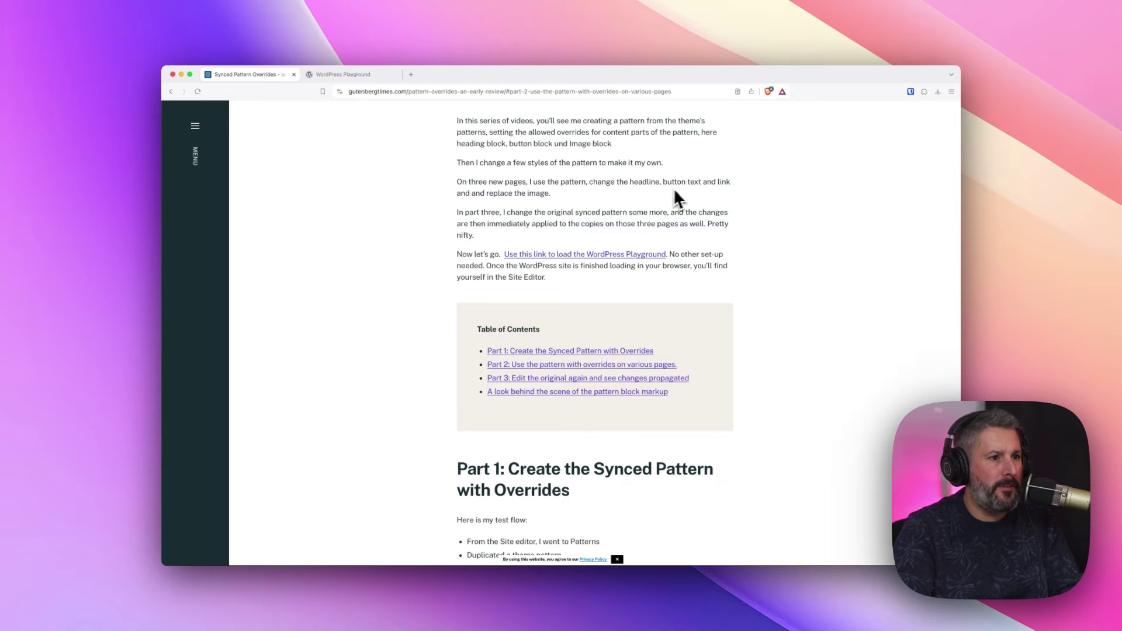
scroll(689, 210, down, 3)
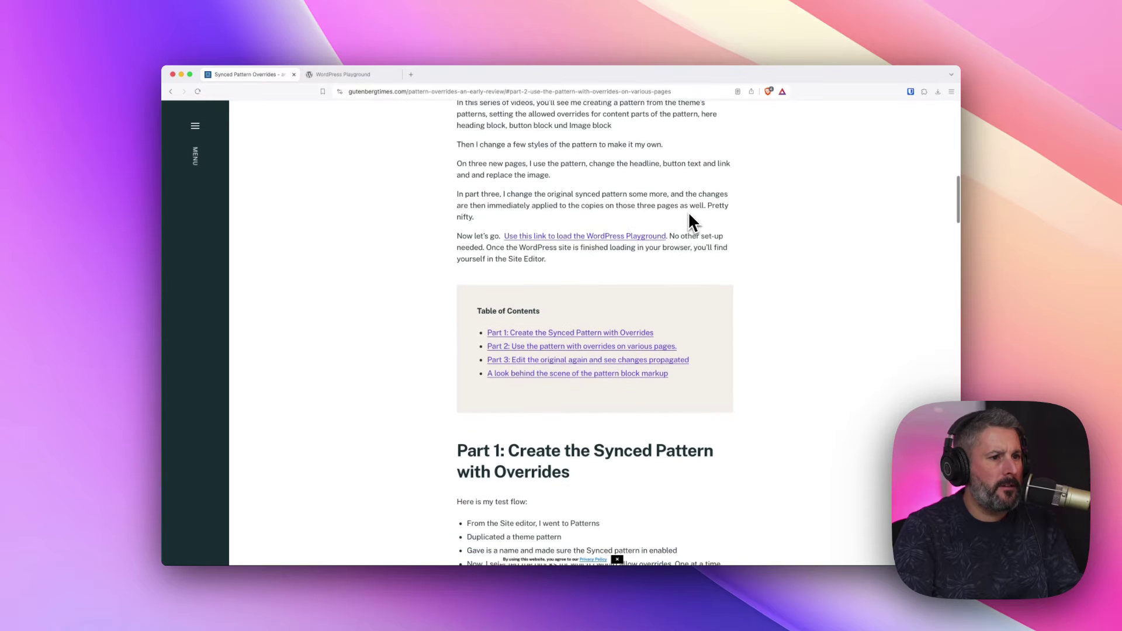
scroll(537, 222, down, 3)
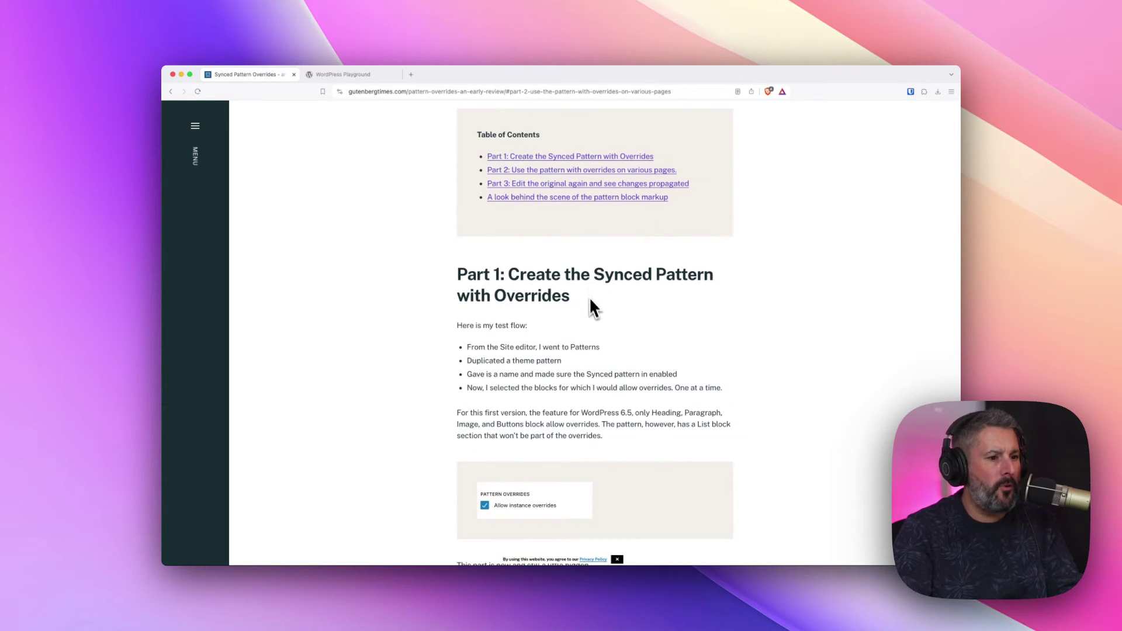
scroll(637, 427, down, 1)
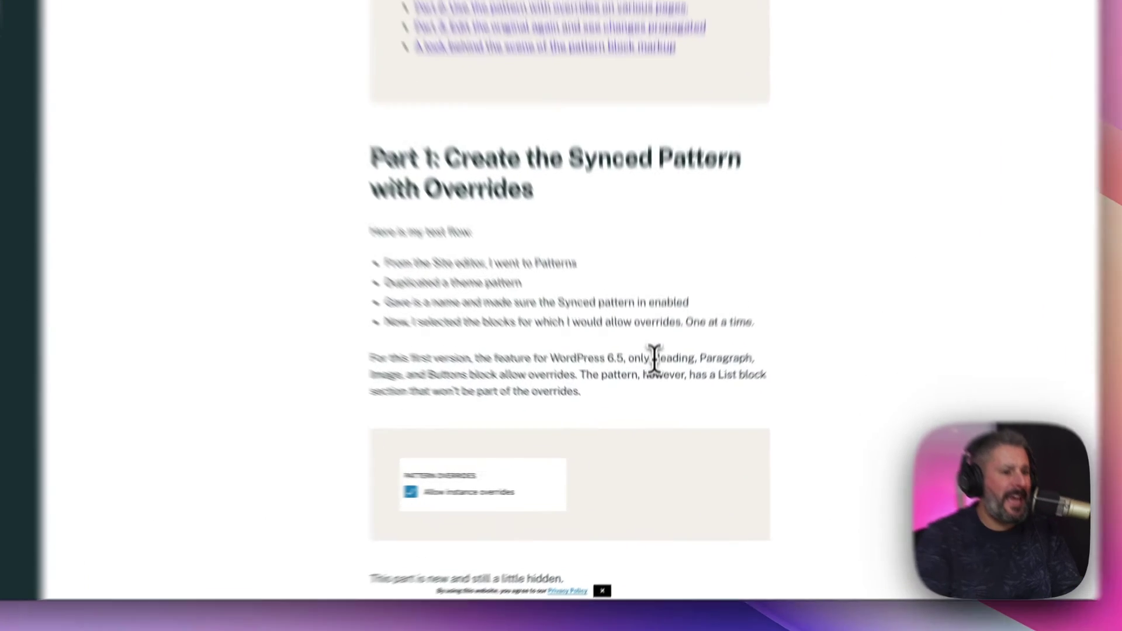
drag(652, 401, 720, 400)
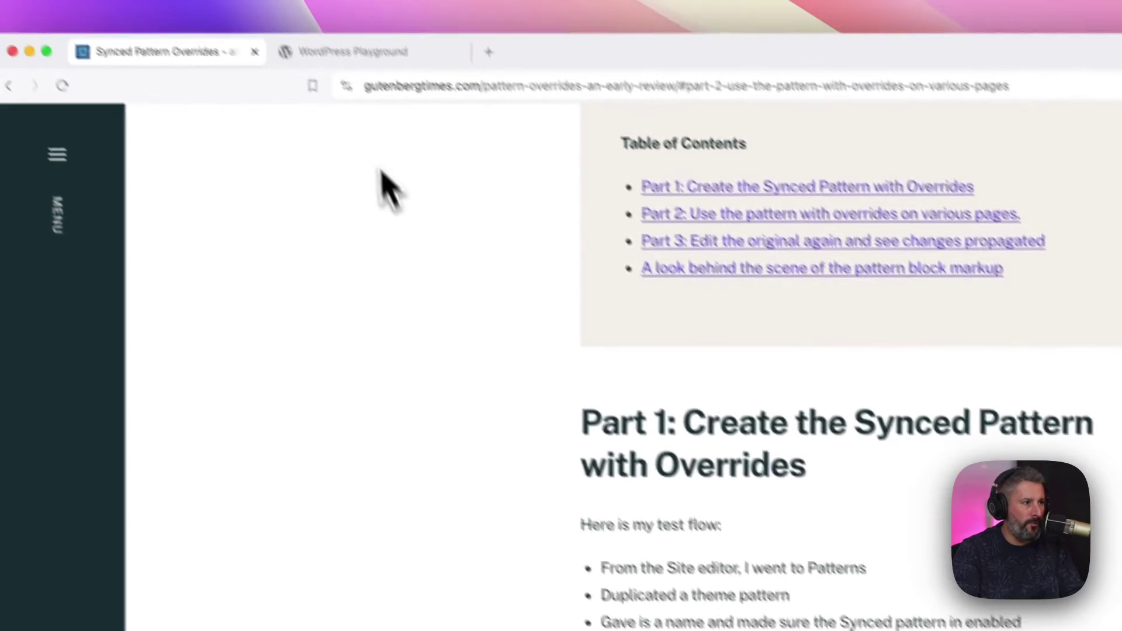
click(376, 51)
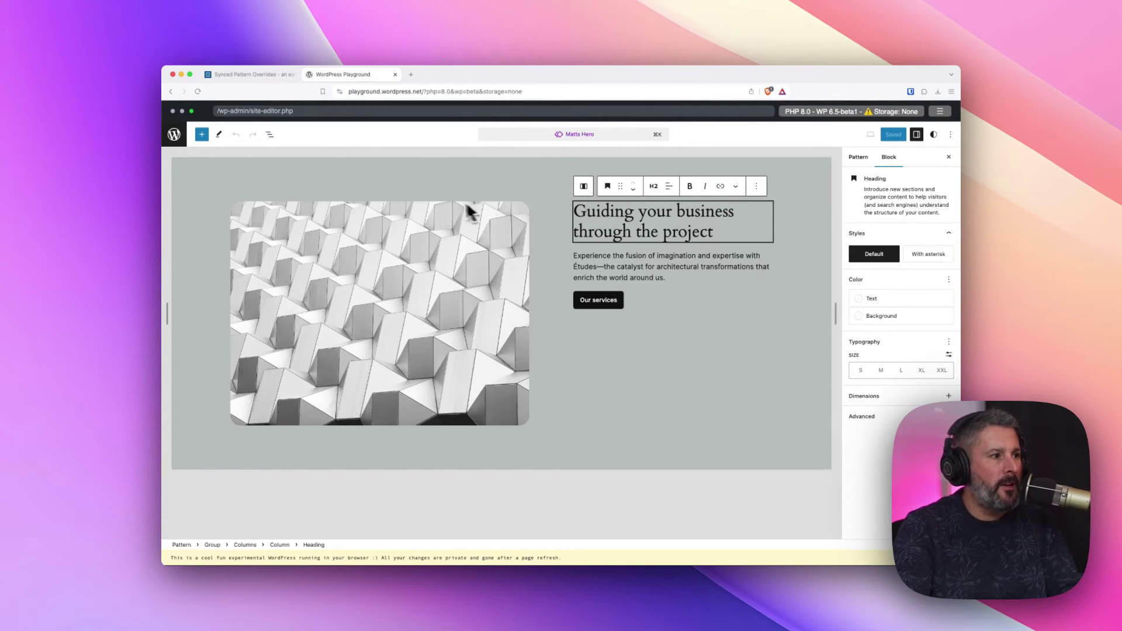
Show the Matts Hero List View and expand the first Column to reveal its Image block
click(270, 134)
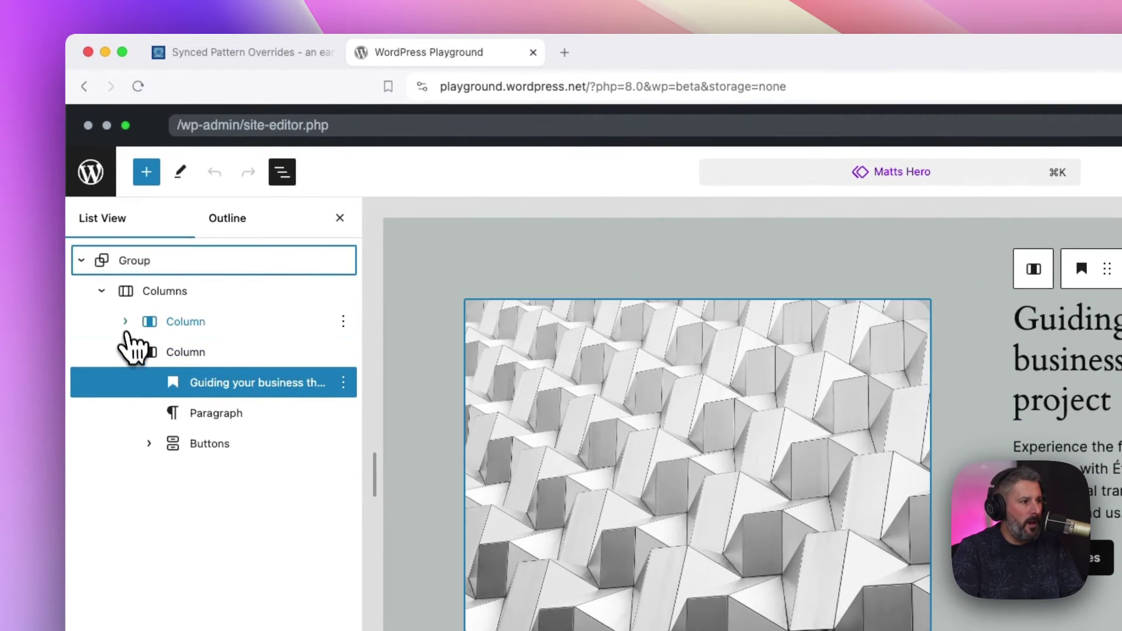
click(125, 323)
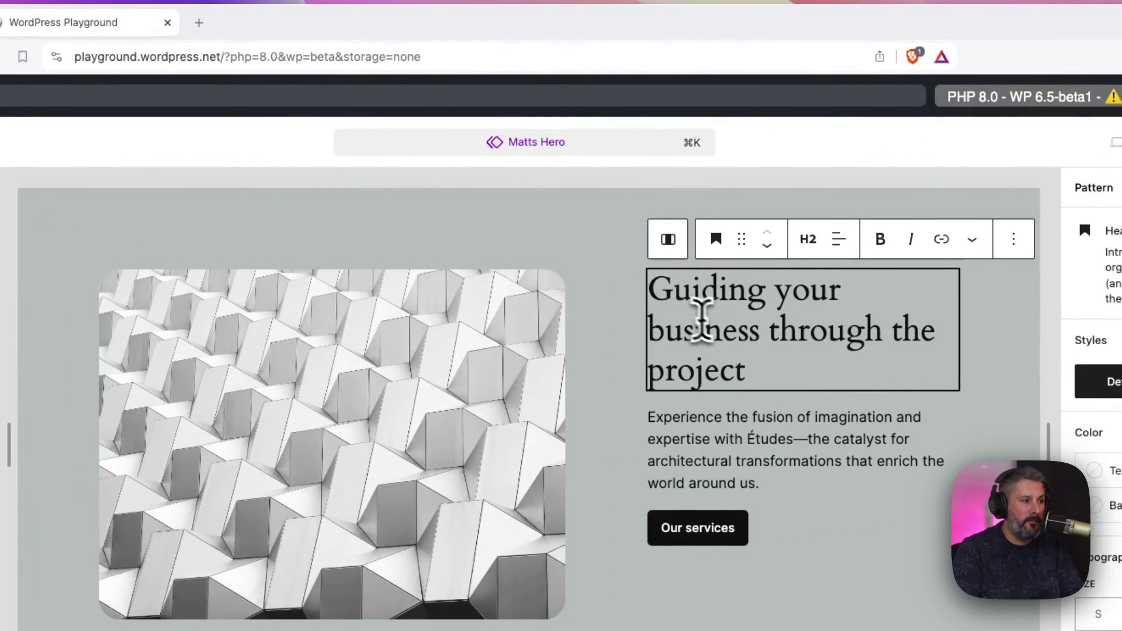
Select the heading and expand its Advanced settings to show the Pattern Overrides options
click(708, 315)
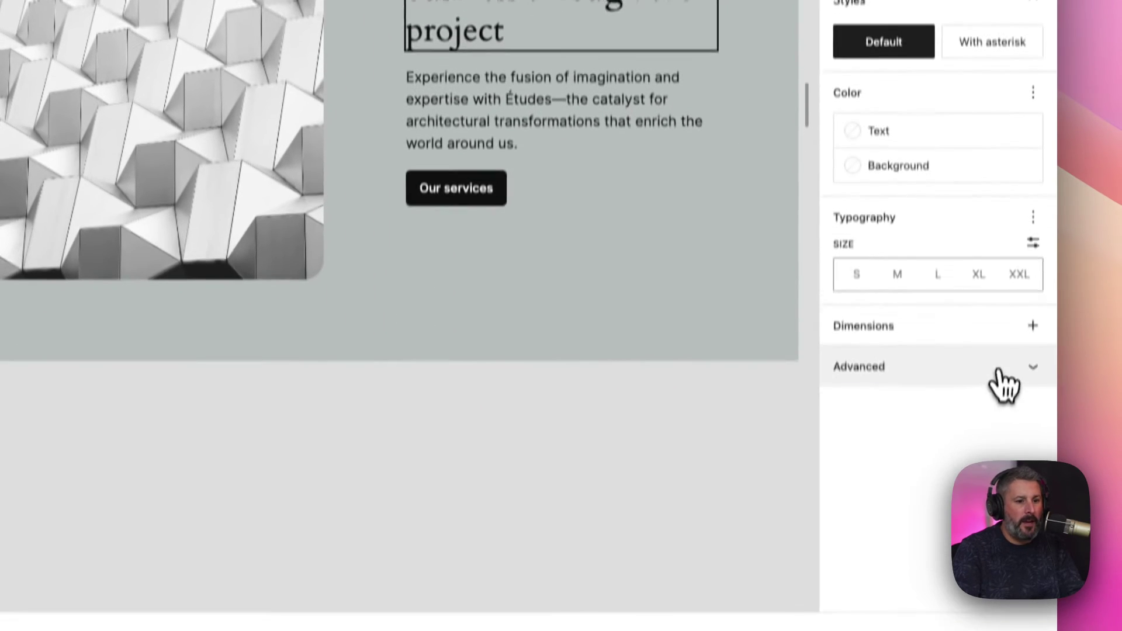
click(999, 374)
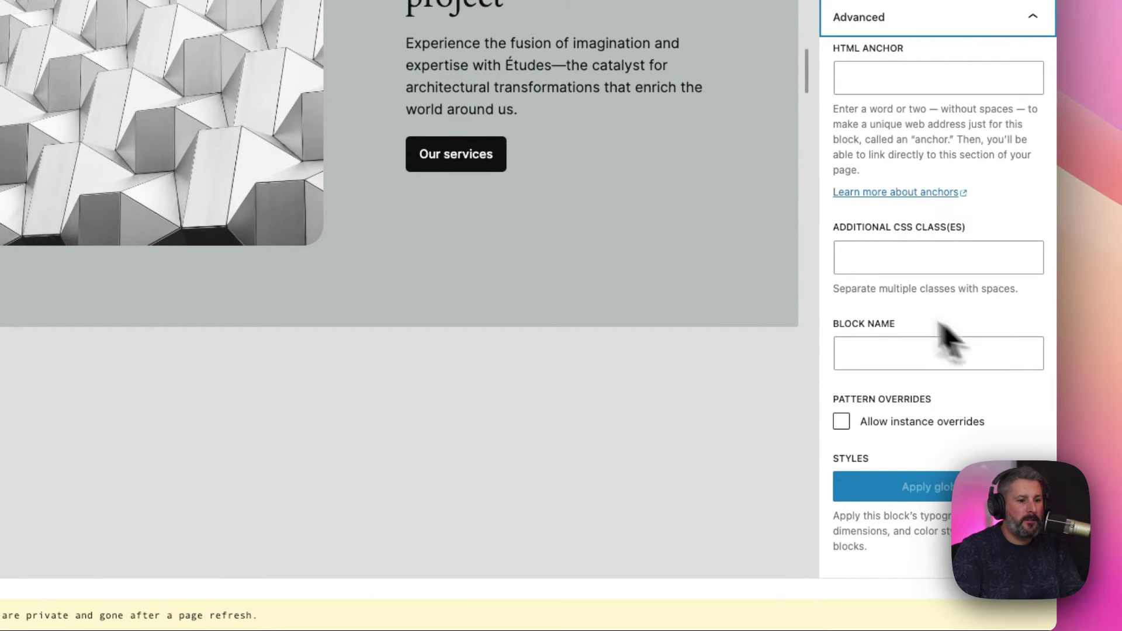
Enable Allow instance overrides on the heading and the image, then save the pattern
click(842, 422)
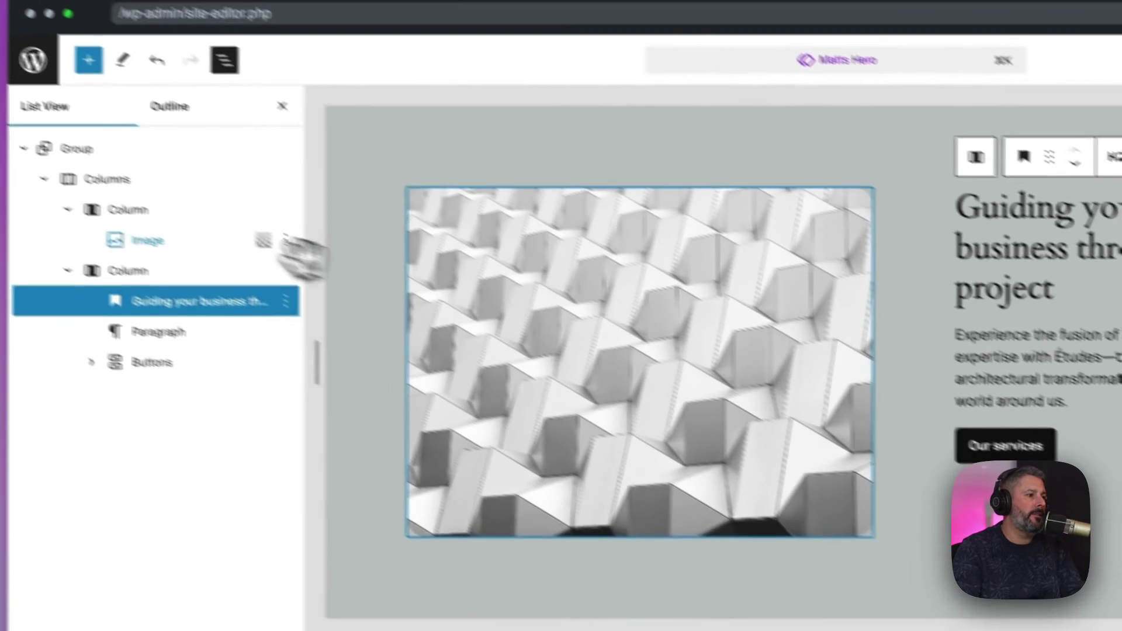
click(172, 240)
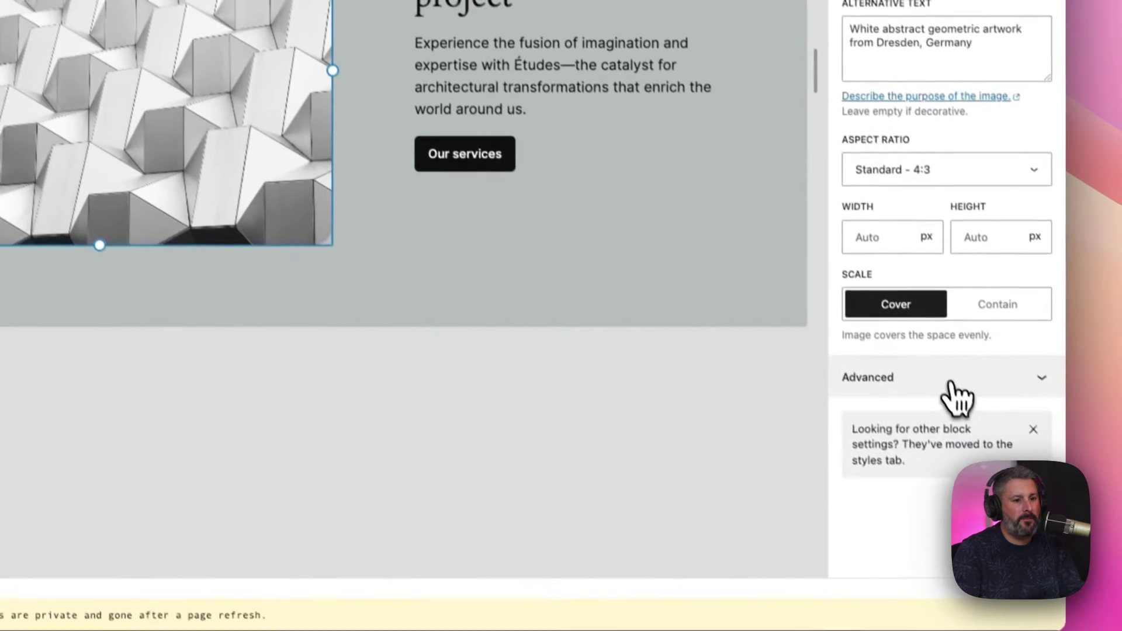
click(887, 374)
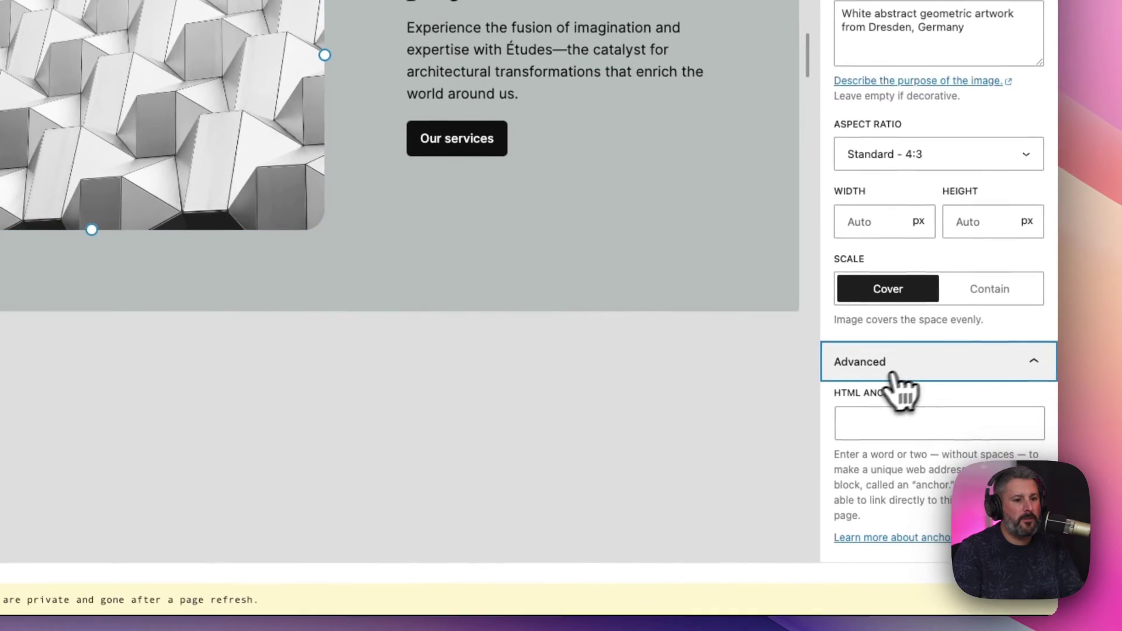
scroll(879, 398, down, 9)
click(842, 386)
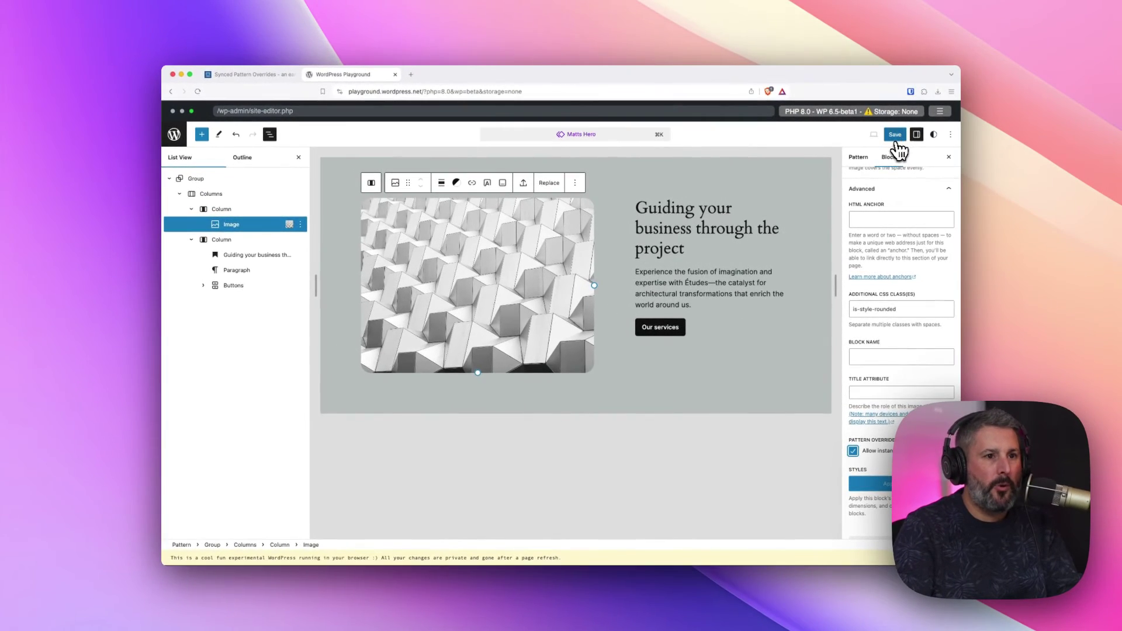
click(895, 143)
click(883, 142)
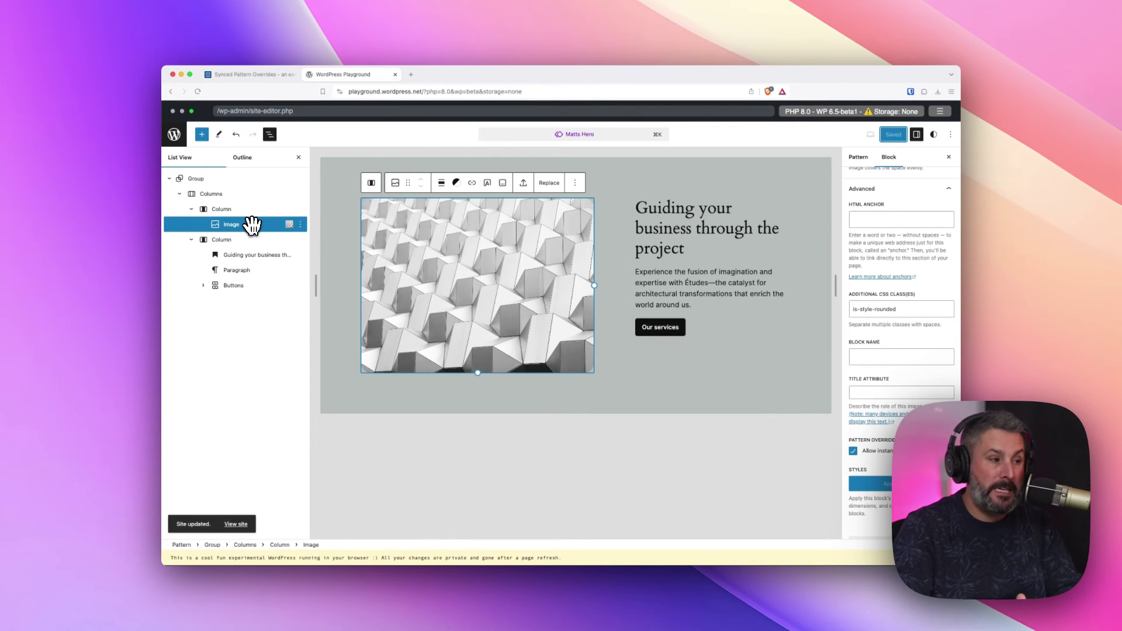
Leave the pattern editor and start a new page, dismissing the pattern chooser and theme notice
click(252, 258)
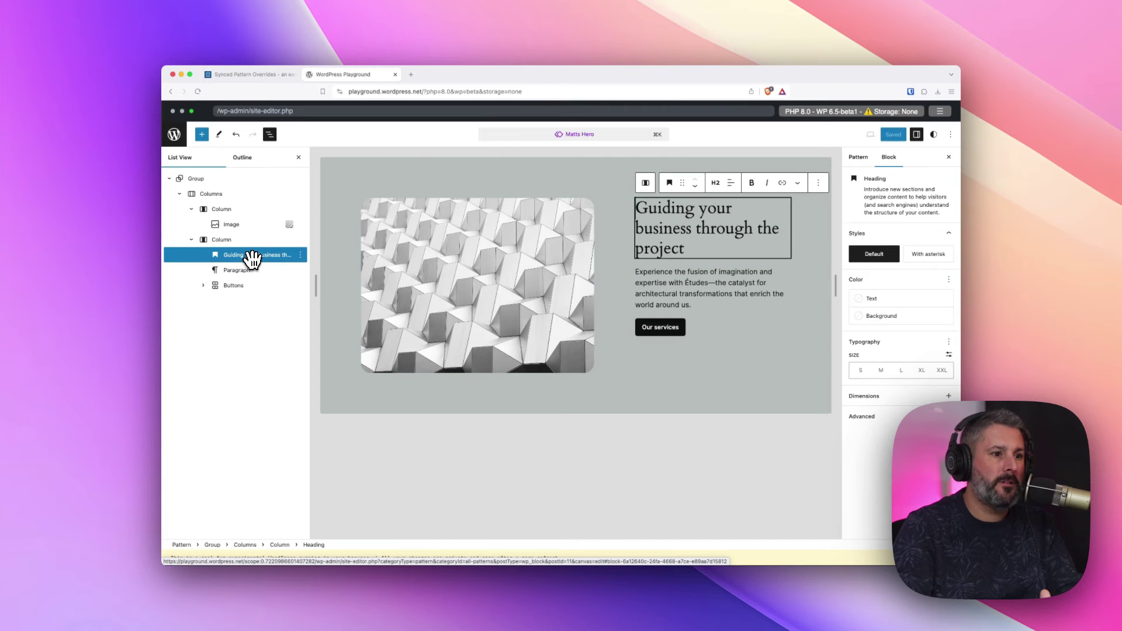
click(174, 136)
click(174, 136)
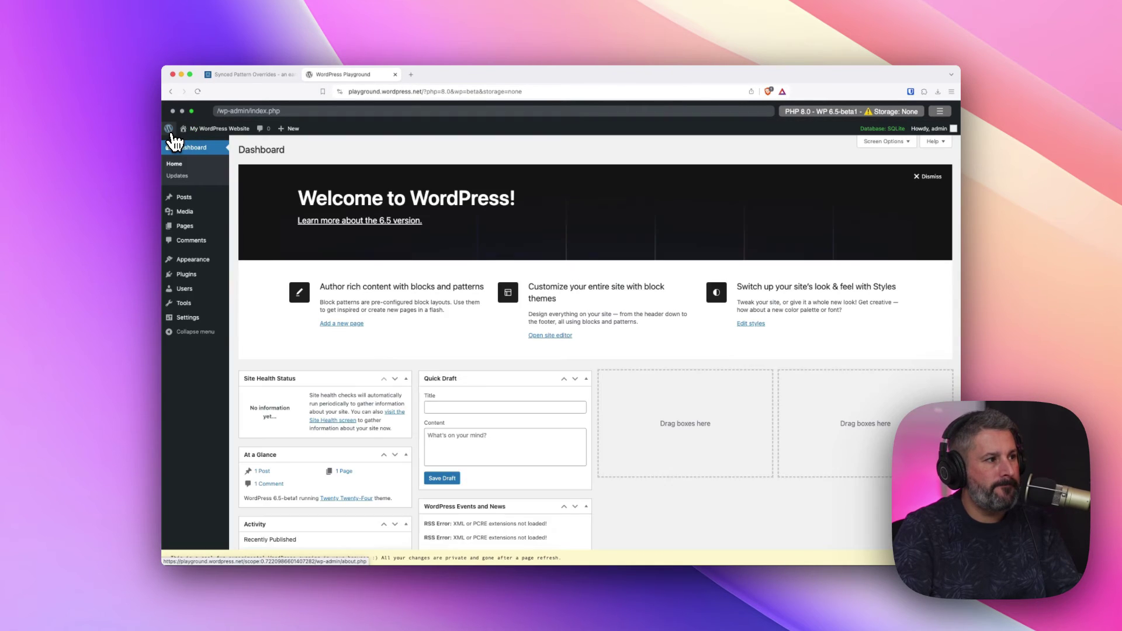
mouse_move(204, 226)
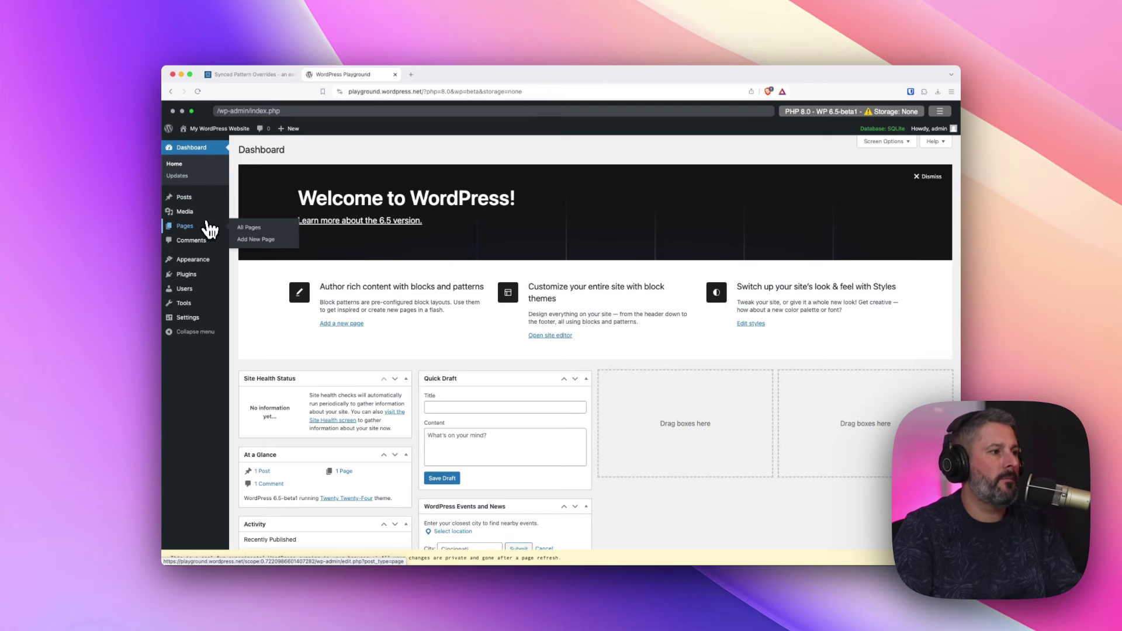
click(255, 239)
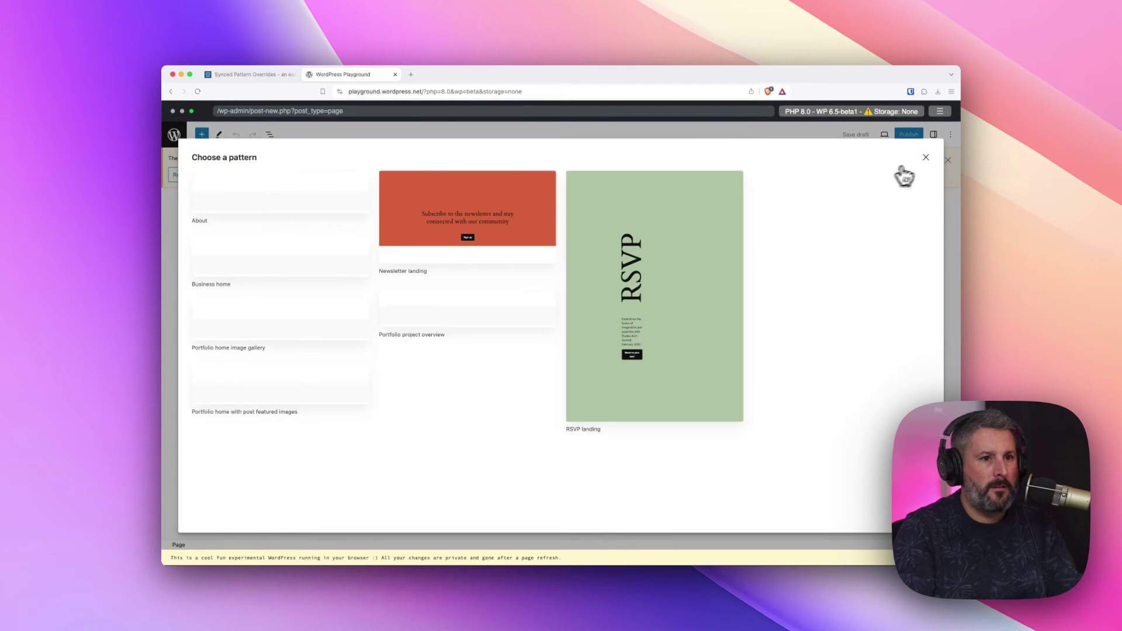
click(926, 158)
click(947, 160)
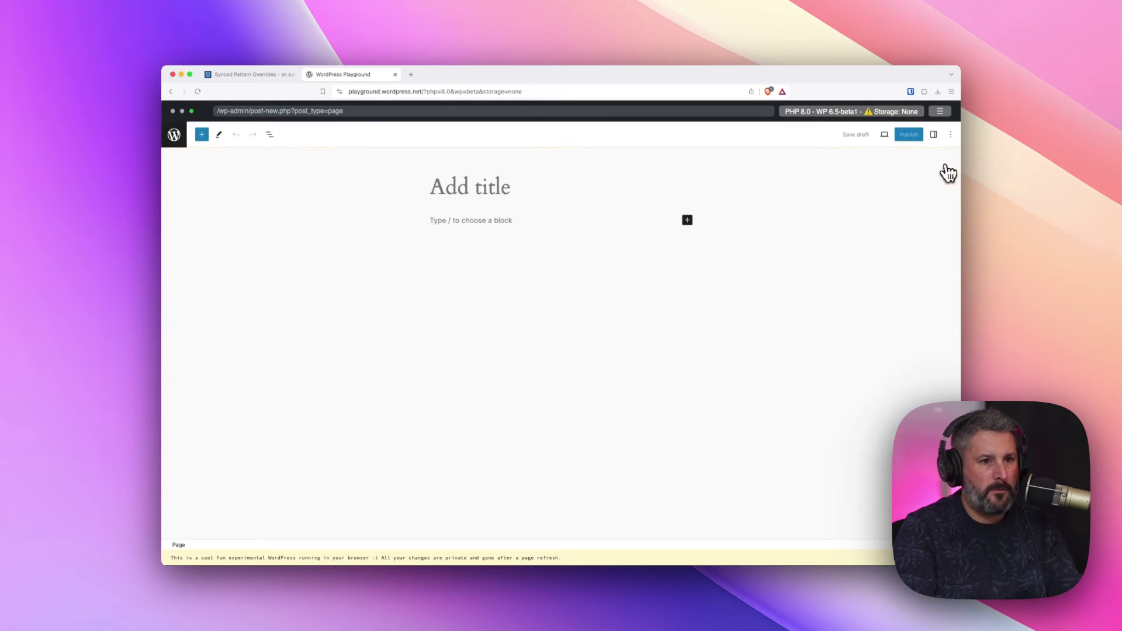
Title the page 'Test' and insert the Matts Hero pattern from My patterns
click(489, 188)
text(Test)
click(468, 220)
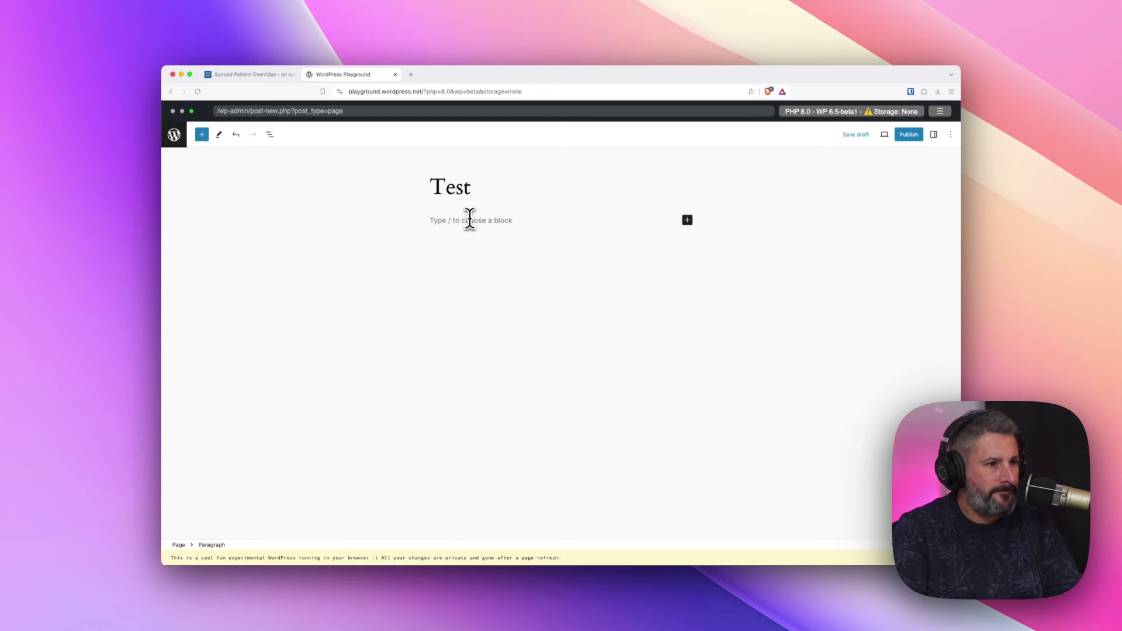
click(202, 135)
click(233, 182)
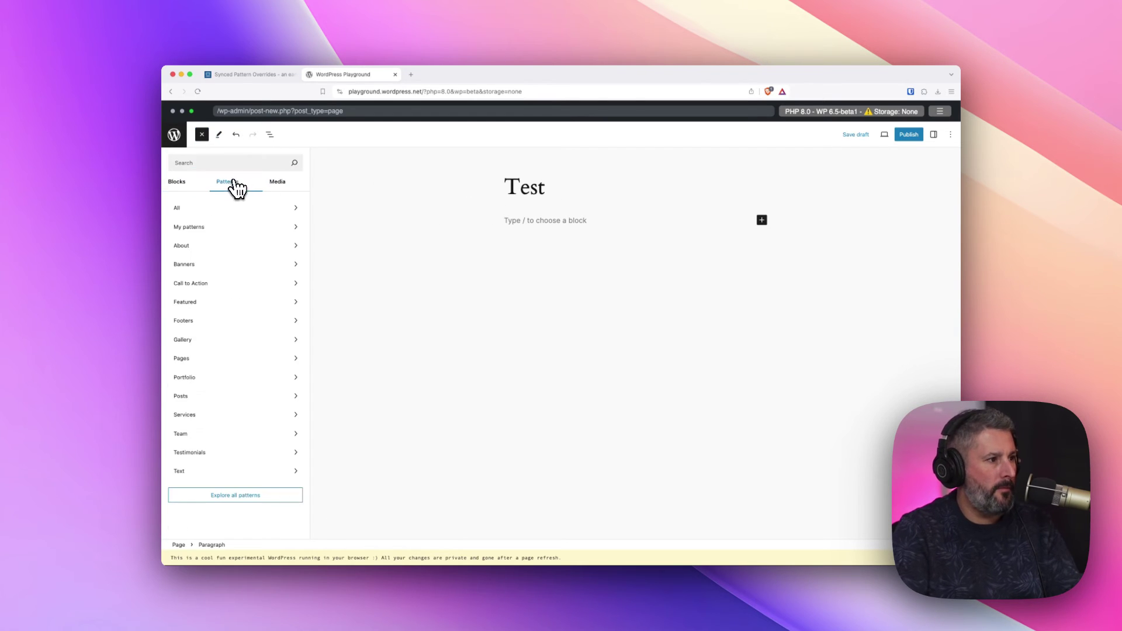
click(197, 228)
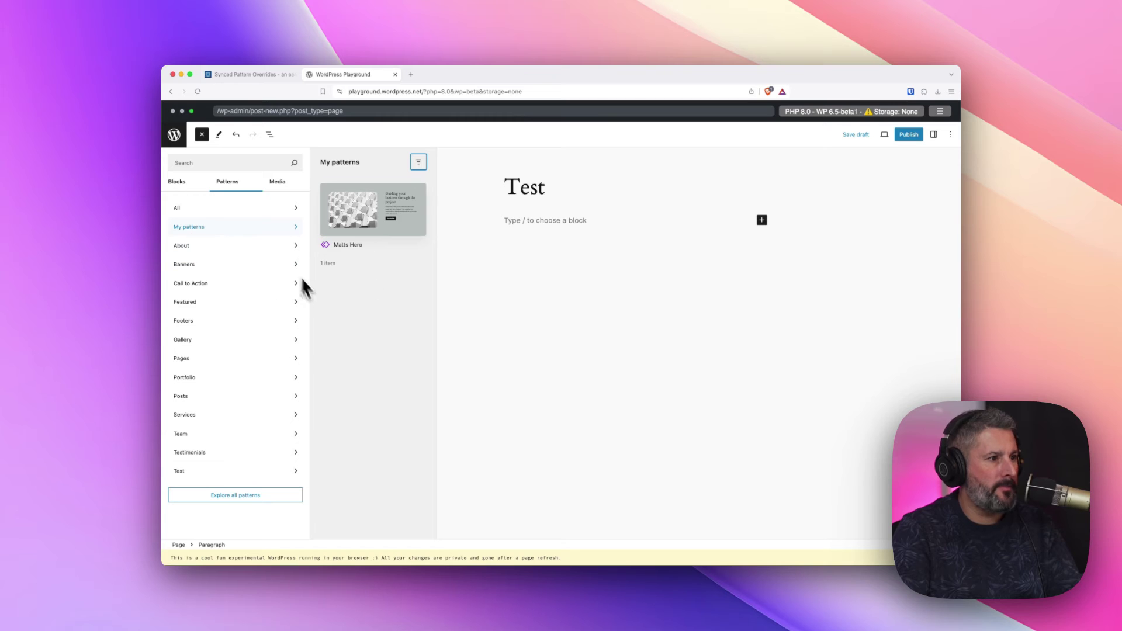
click(353, 222)
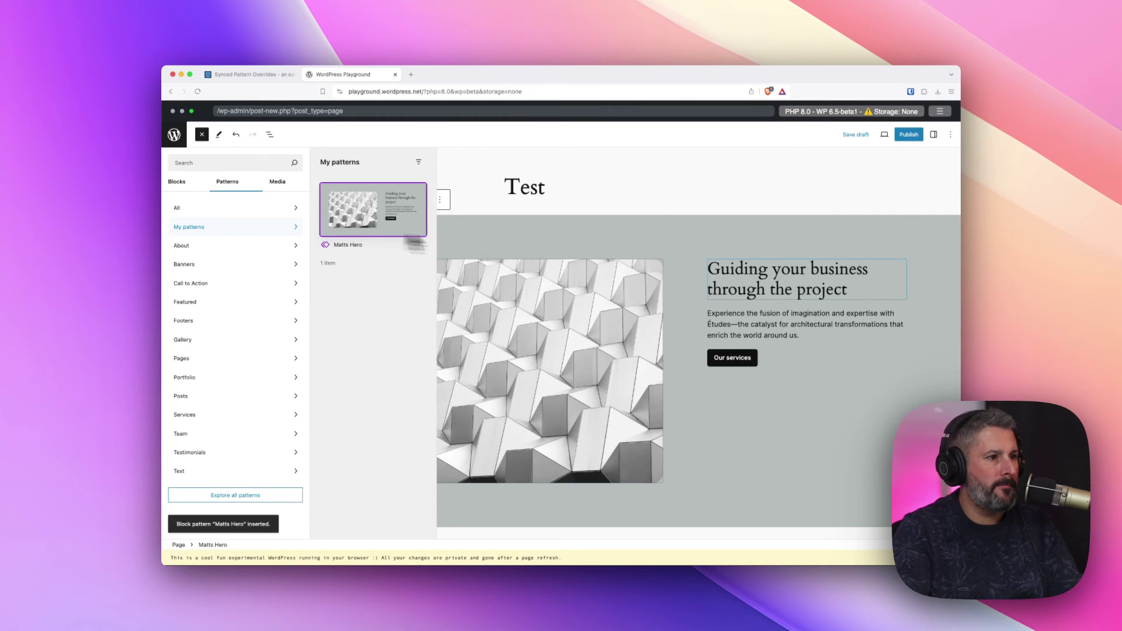
click(651, 211)
Test which parts of the inserted Matts Hero are editable, then show its block settings
click(481, 352)
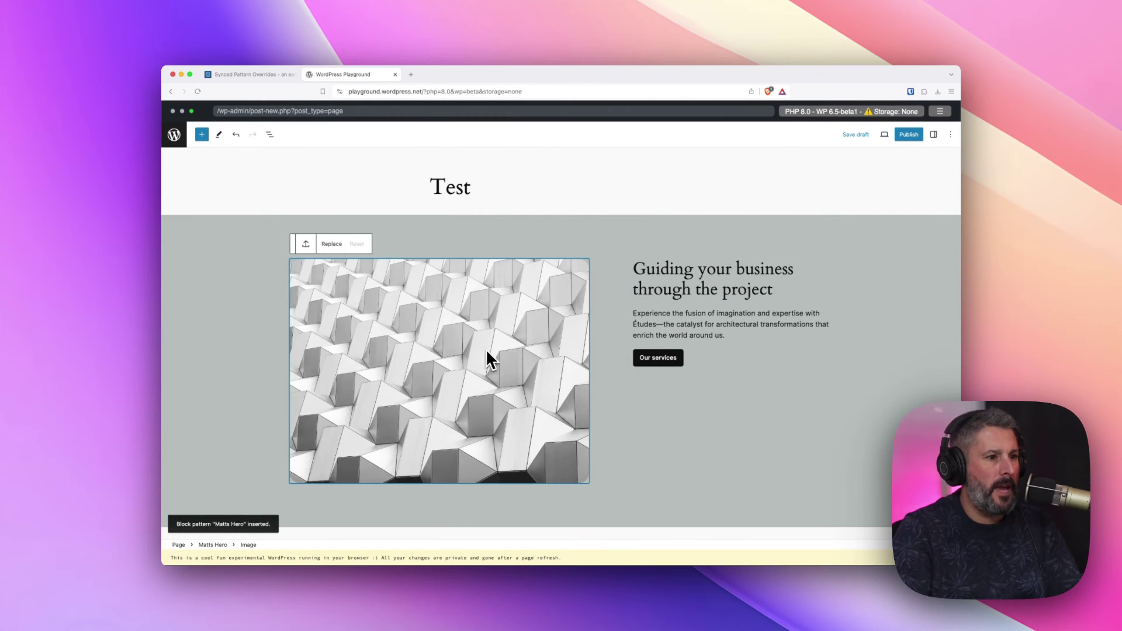
click(652, 328)
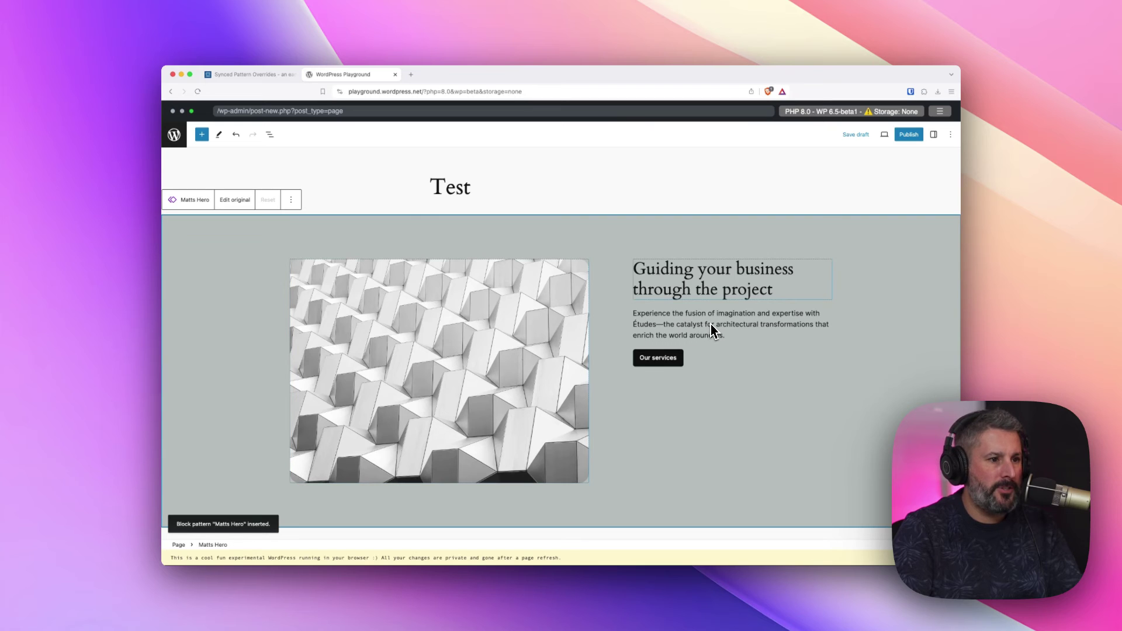
click(534, 337)
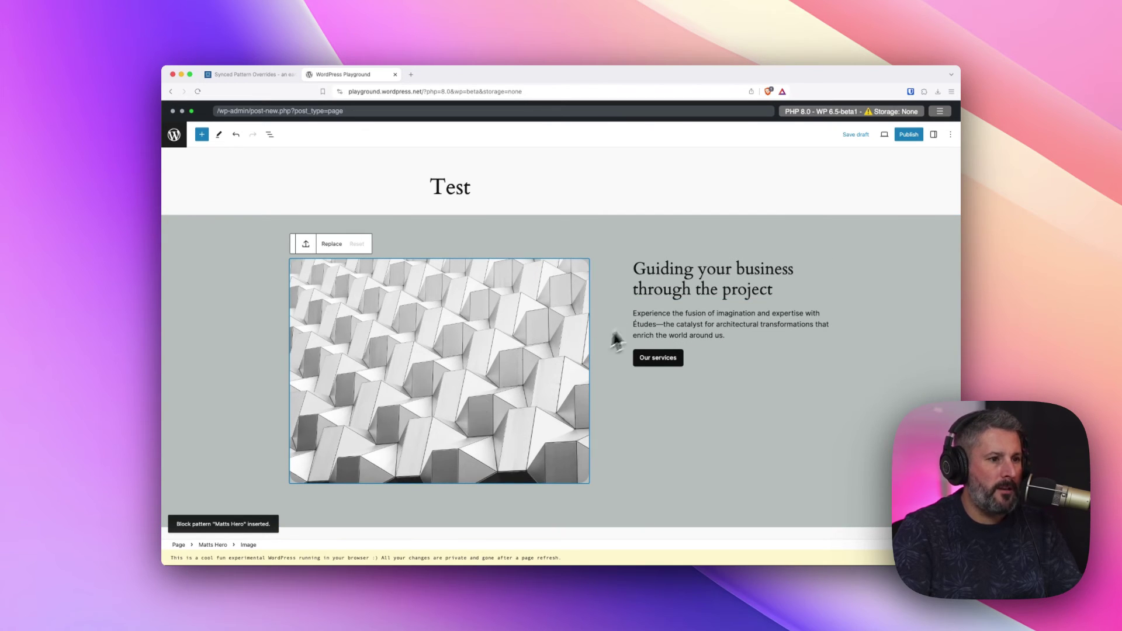
click(641, 320)
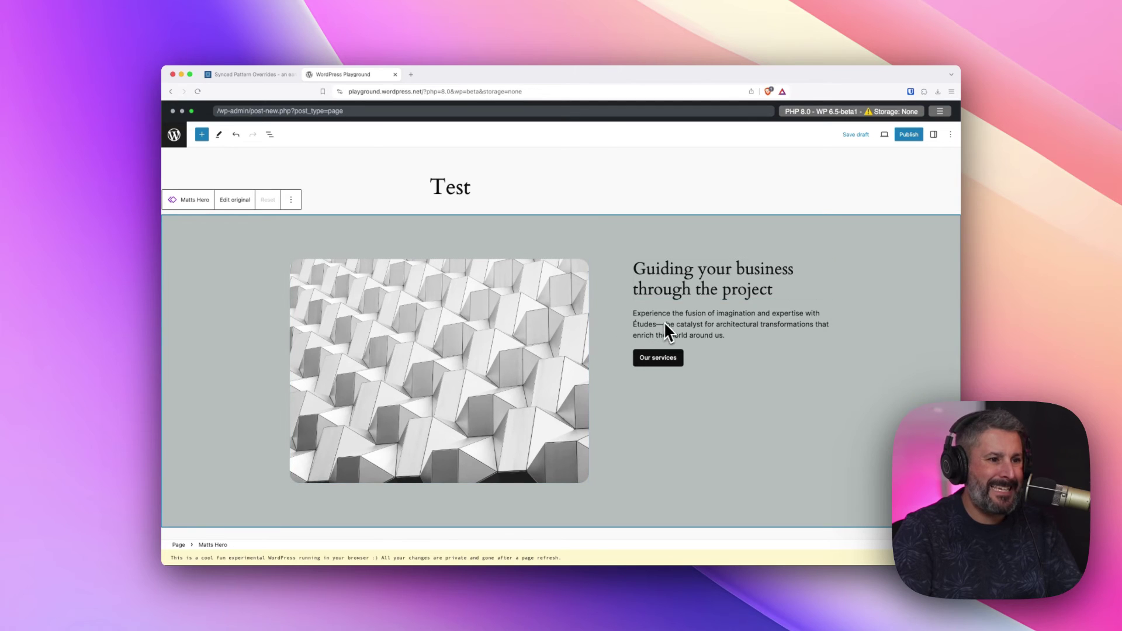
click(676, 279)
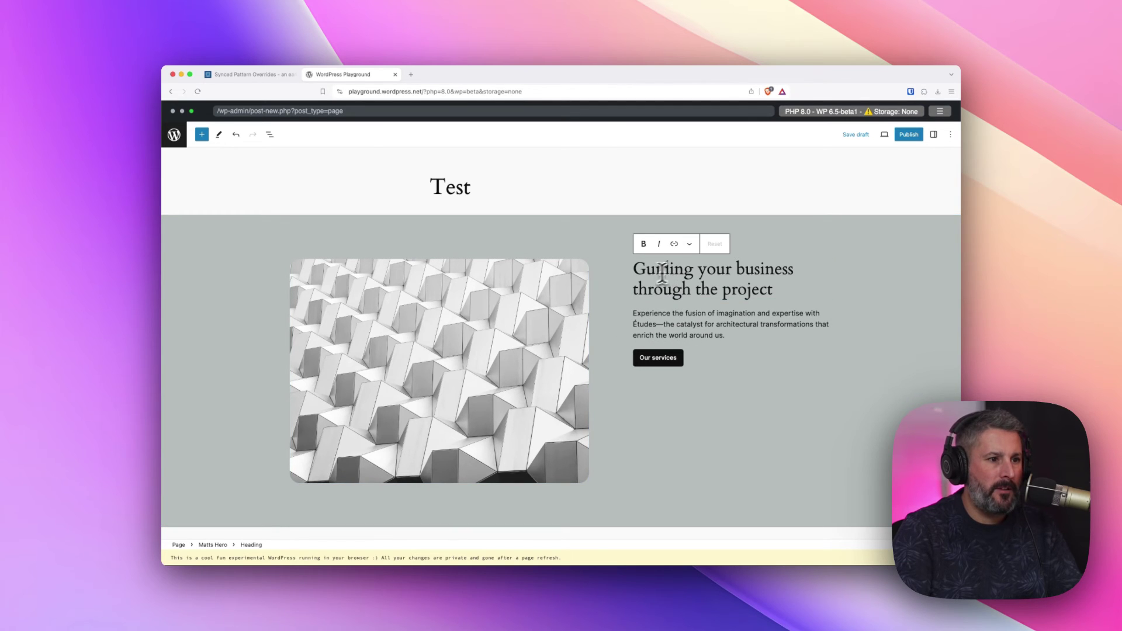
click(654, 360)
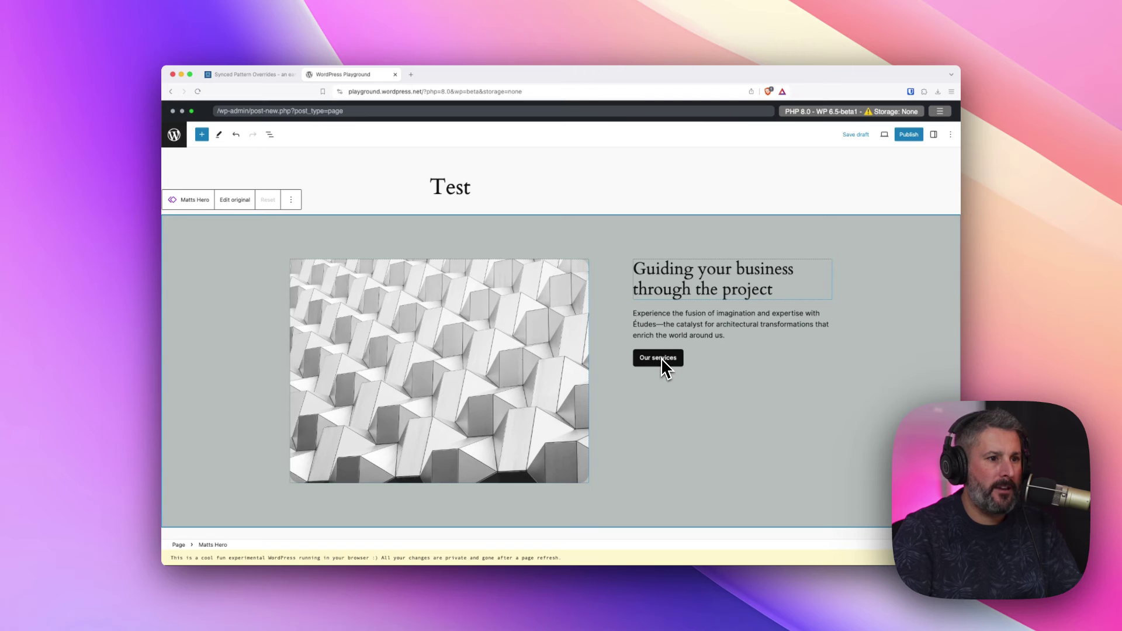
click(933, 135)
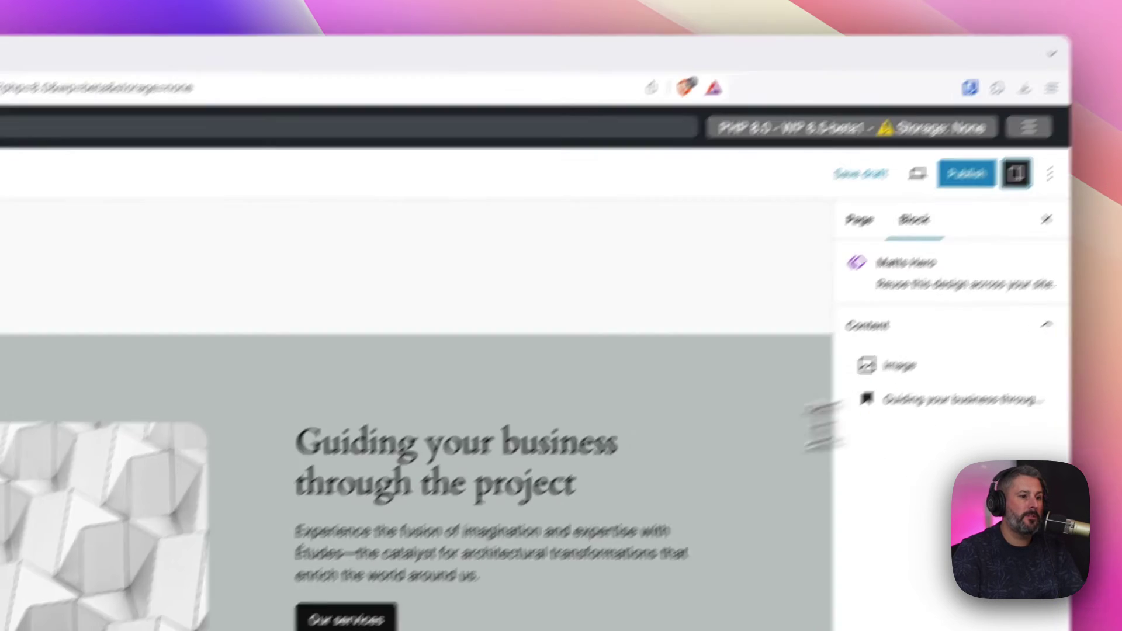
Replace the hero heading text with 'Change this hero' and show the page's List View
click(529, 492)
drag(722, 367, 455, 337)
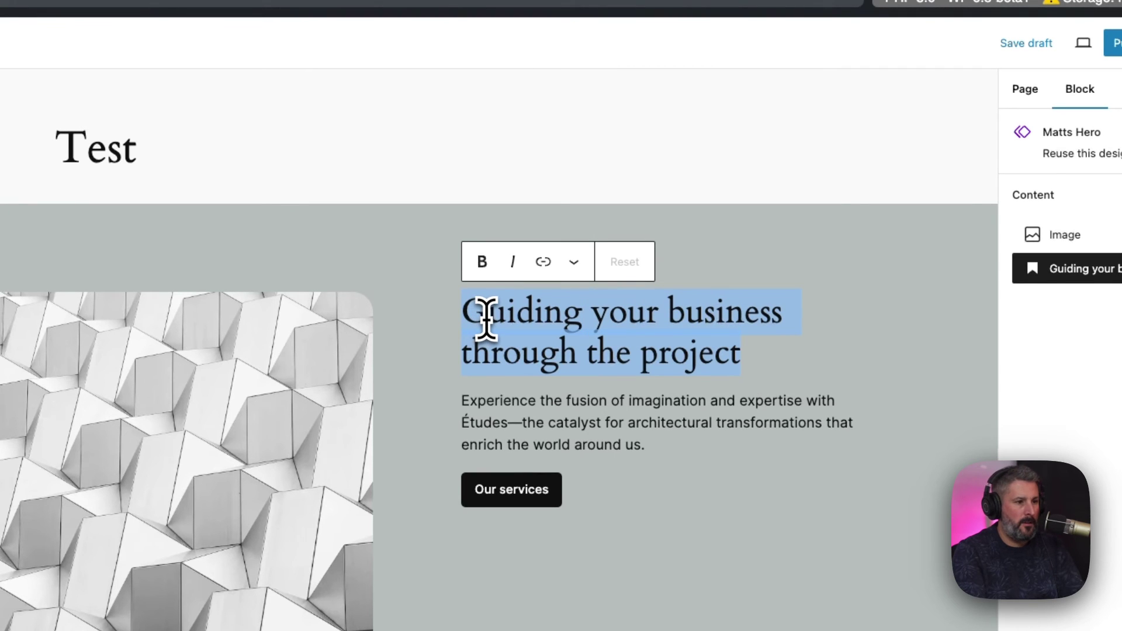
text(Change this here)
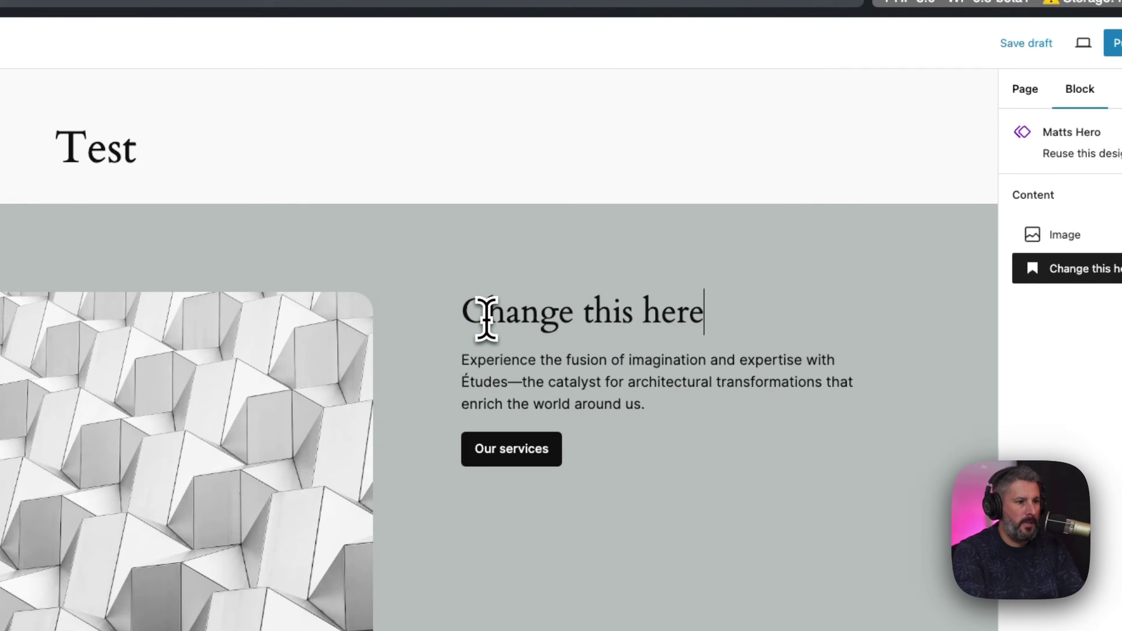
text(o)
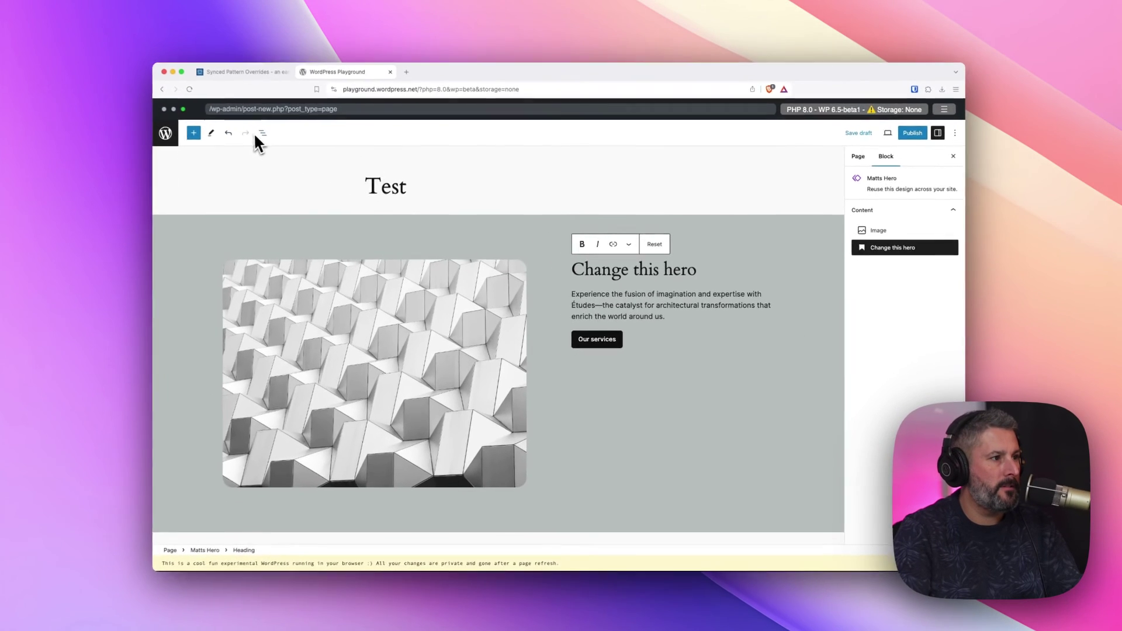
click(269, 134)
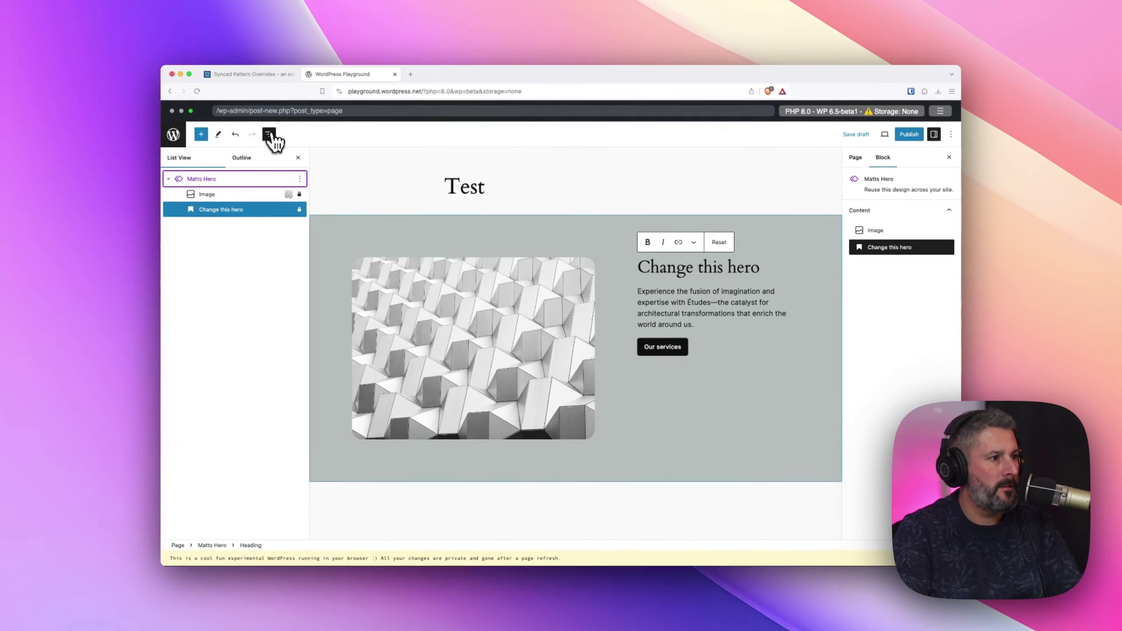
Edit the original Matts Hero pattern and expand its Group, Columns and both Column blocks in List View
click(214, 181)
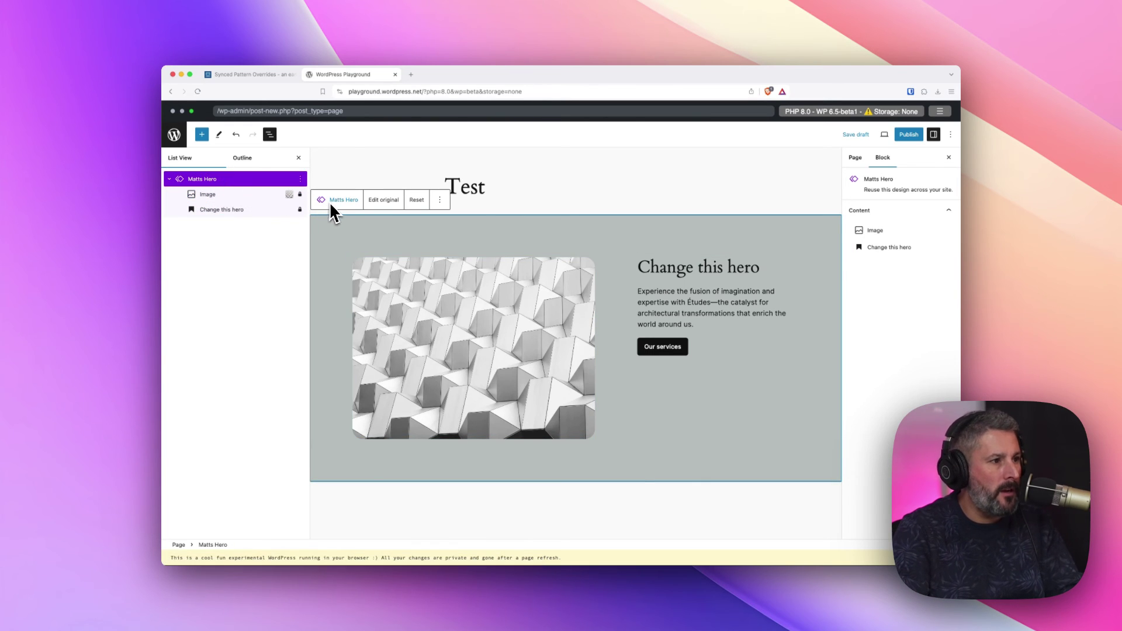
click(378, 201)
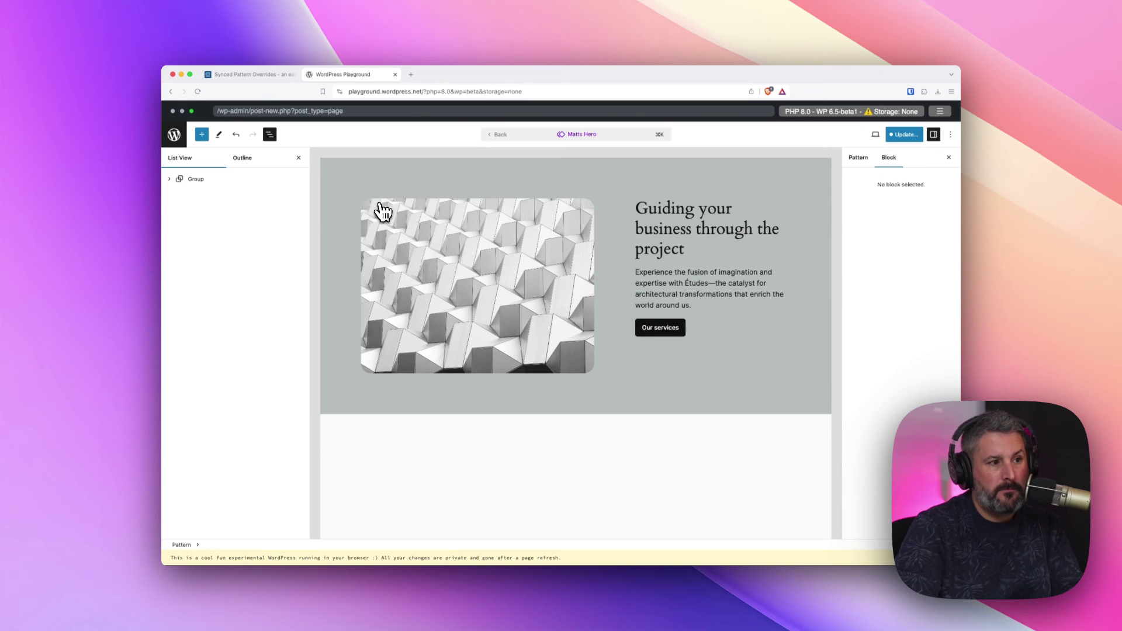
click(170, 179)
click(179, 194)
click(191, 209)
click(192, 241)
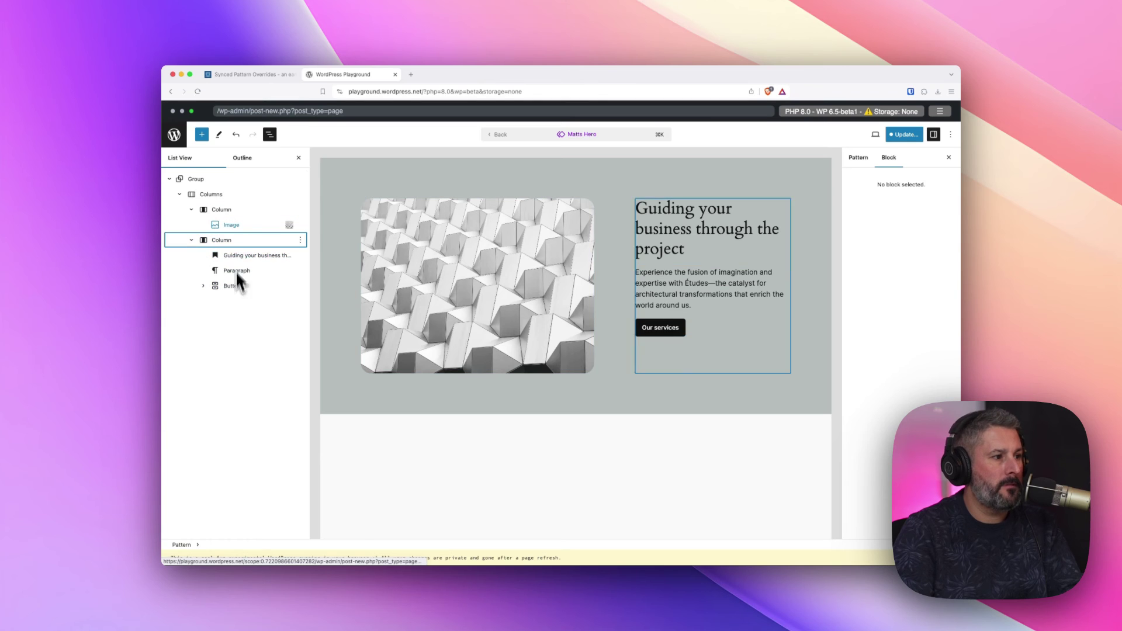